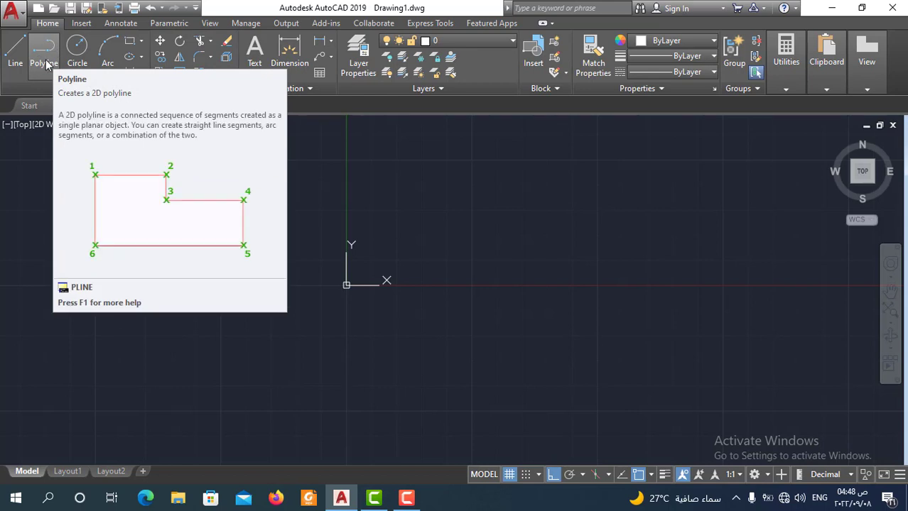
Draw a single horizontal polyline segment with Ortho on, then select and deselect it.
{"action": "left_click", "coordinate": [46, 64]}
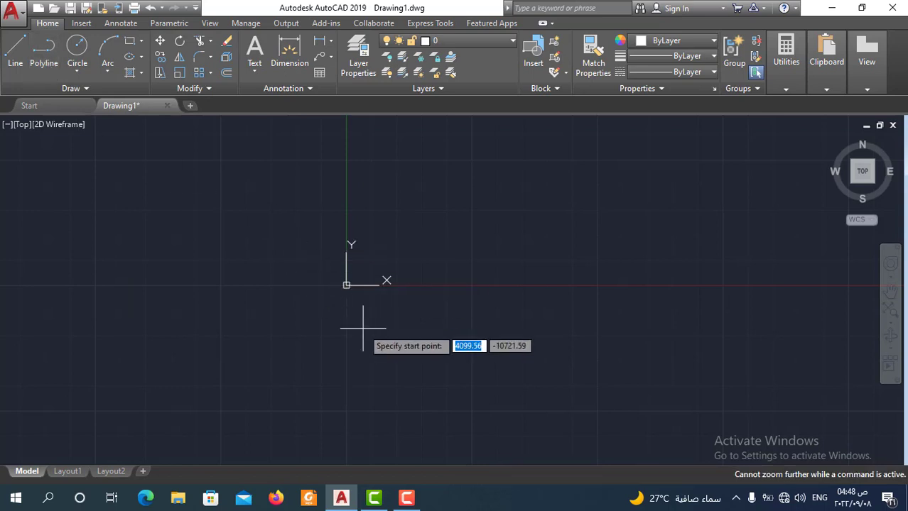
{"action": "scroll", "coordinate": [359, 313], "scroll_direction": "up", "scroll_amount": 5}
{"action": "left_click", "coordinate": [356, 304]}
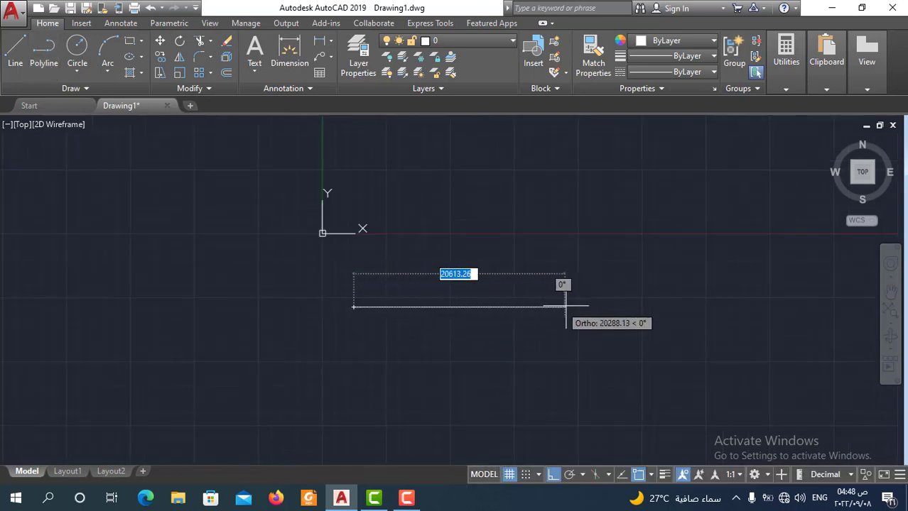
{"action": "left_click", "coordinate": [614, 307]}
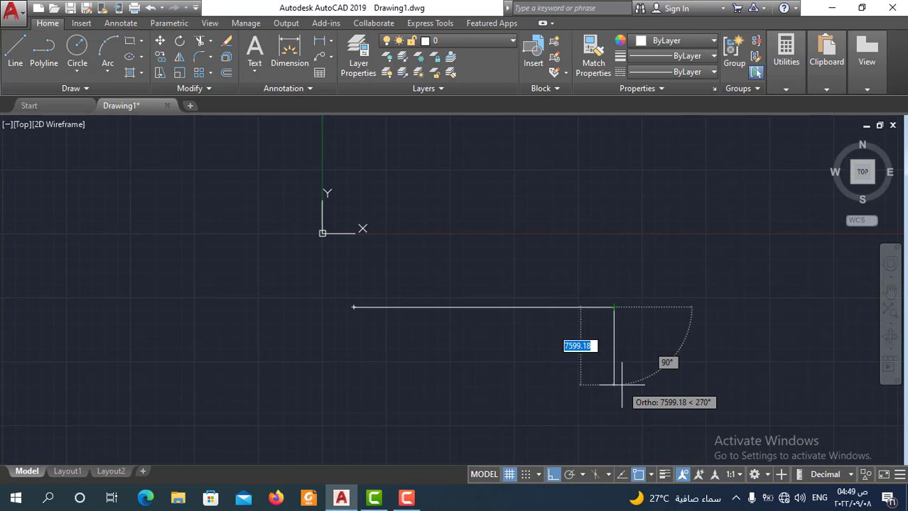
{"action": "key", "text": "Escape"}
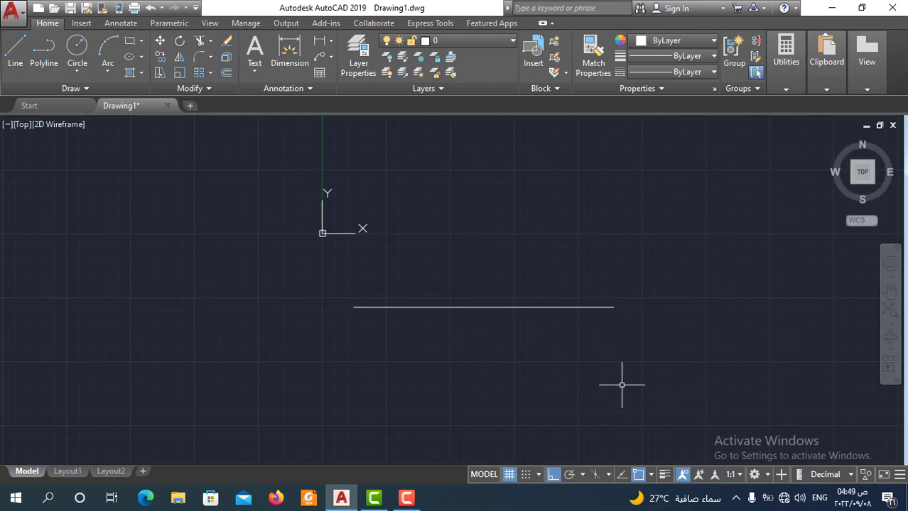
{"action": "left_click", "coordinate": [559, 247]}
{"action": "left_click", "coordinate": [525, 313]}
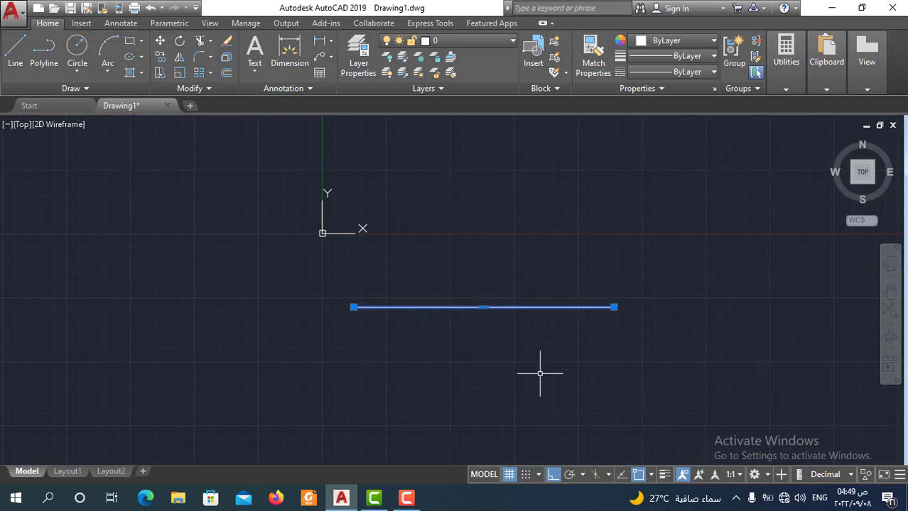
{"action": "key", "text": "Escape"}
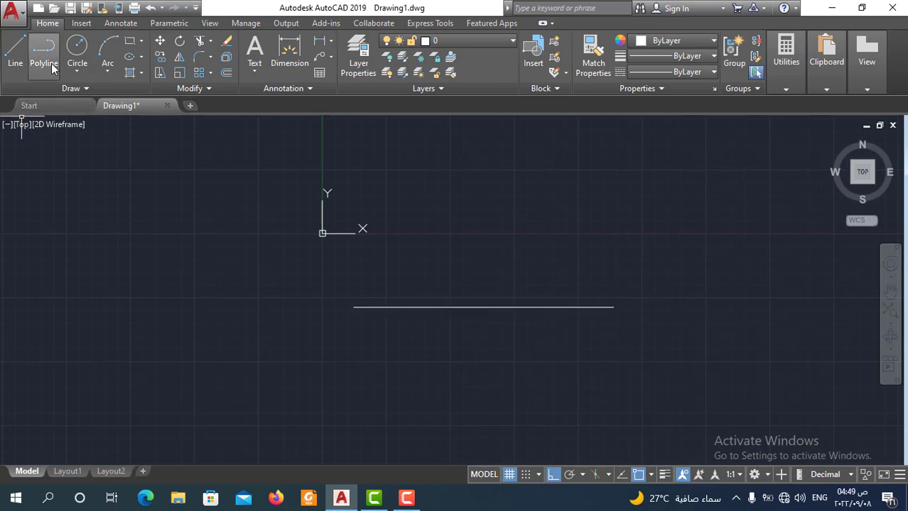
Draw a six-segment stepped polyline going right, down twice, left and up, then window-select it.
{"action": "scroll", "coordinate": [324, 193], "scroll_direction": "down", "scroll_amount": 5}
{"action": "scroll", "coordinate": [394, 225], "scroll_direction": "up", "scroll_amount": 3}
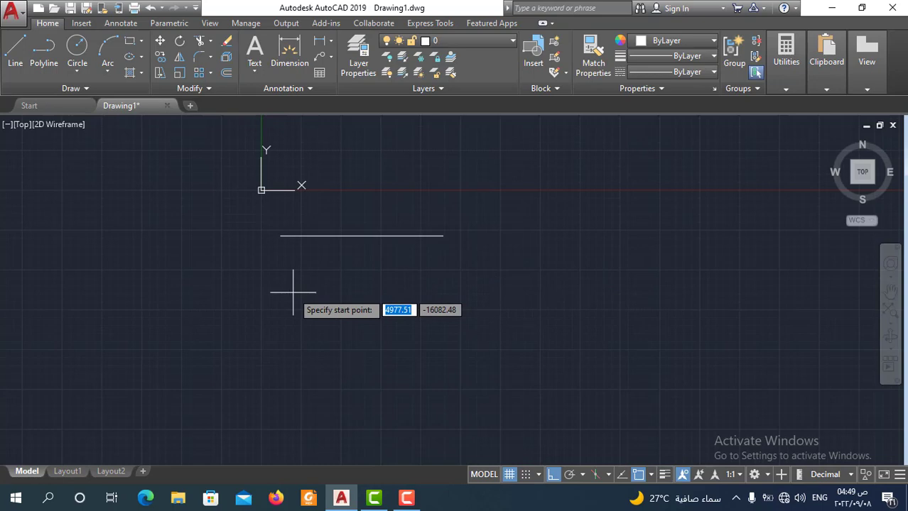
{"action": "left_click", "coordinate": [292, 292]}
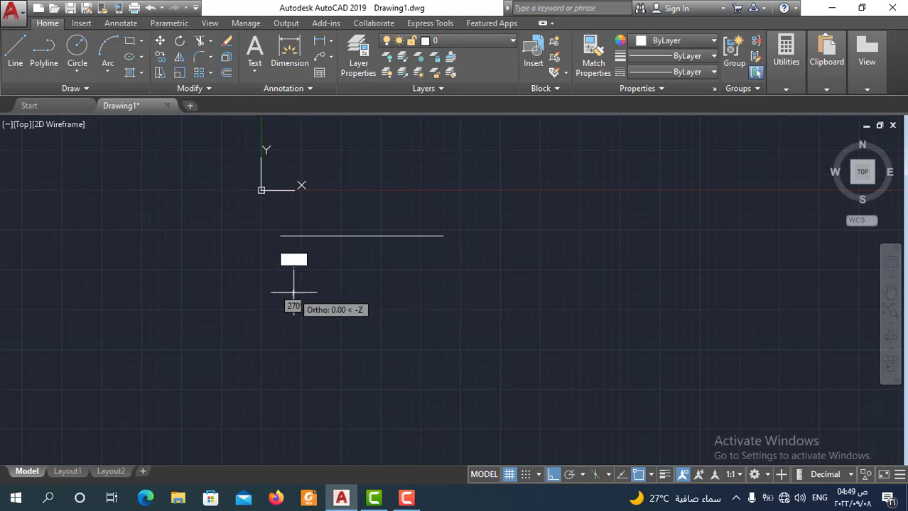
{"action": "scroll", "coordinate": [473, 293], "scroll_direction": "down", "scroll_amount": 2}
{"action": "left_click", "coordinate": [476, 278]}
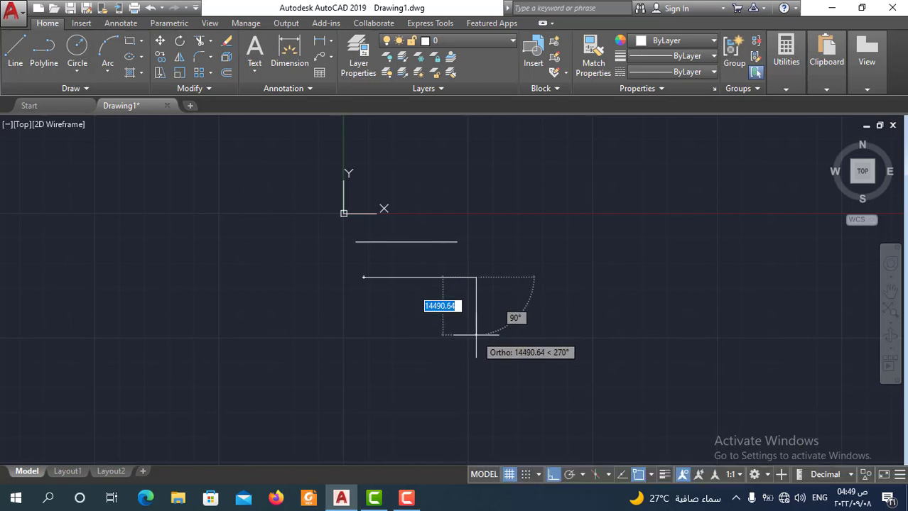
{"action": "left_click", "coordinate": [525, 334]}
{"action": "left_click", "coordinate": [556, 335]}
{"action": "left_click", "coordinate": [556, 415]}
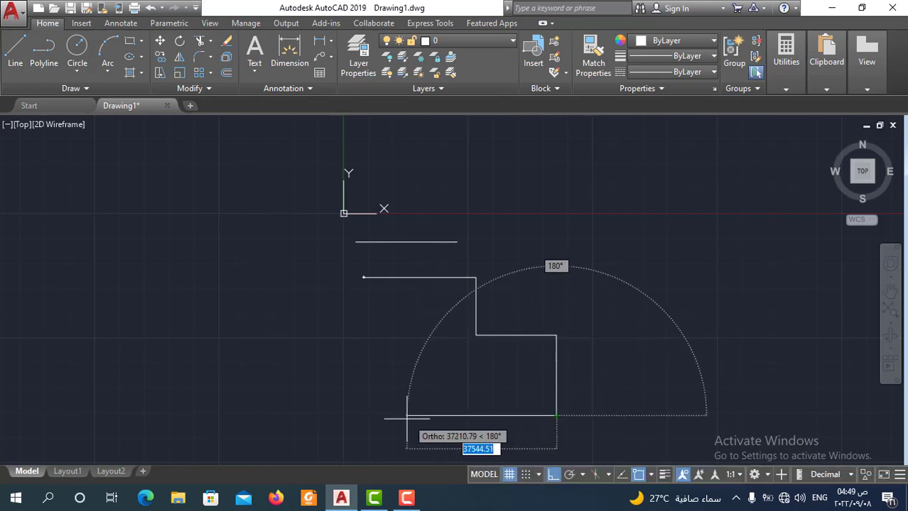
{"action": "left_click", "coordinate": [394, 376]}
{"action": "left_click", "coordinate": [394, 376]}
{"action": "key", "text": "Return"}
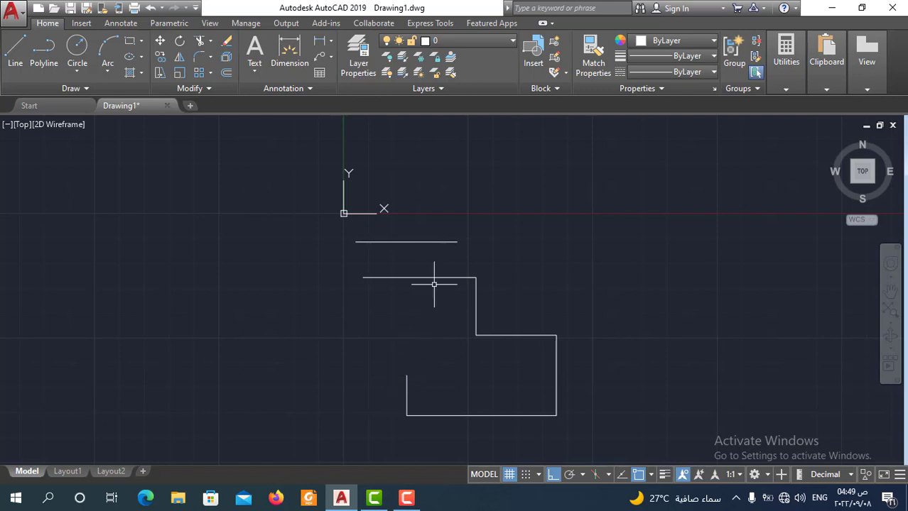
{"action": "left_click", "coordinate": [434, 263]}
{"action": "left_click", "coordinate": [424, 291]}
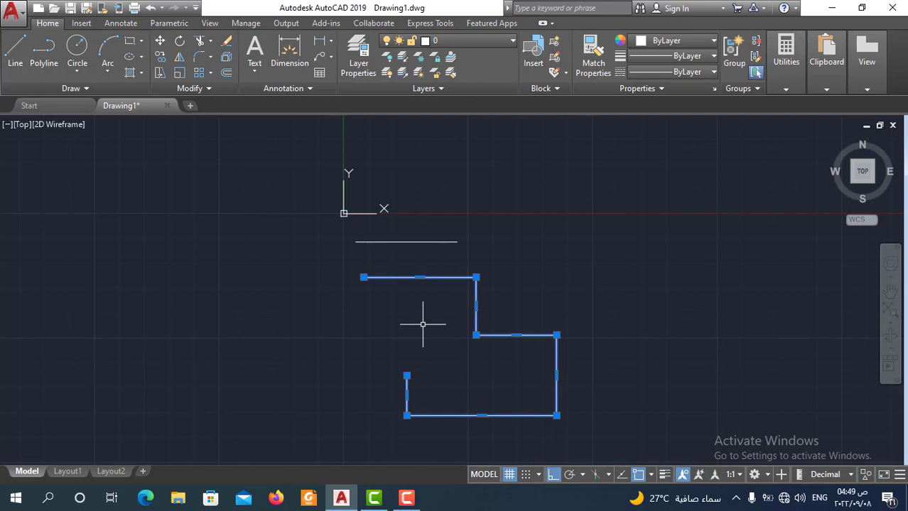
Drag the top-left grip to extend the polyline's top edge further left.
{"action": "scroll", "coordinate": [364, 259], "scroll_direction": "down", "scroll_amount": 3}
{"action": "scroll", "coordinate": [449, 310], "scroll_direction": "up", "scroll_amount": 5}
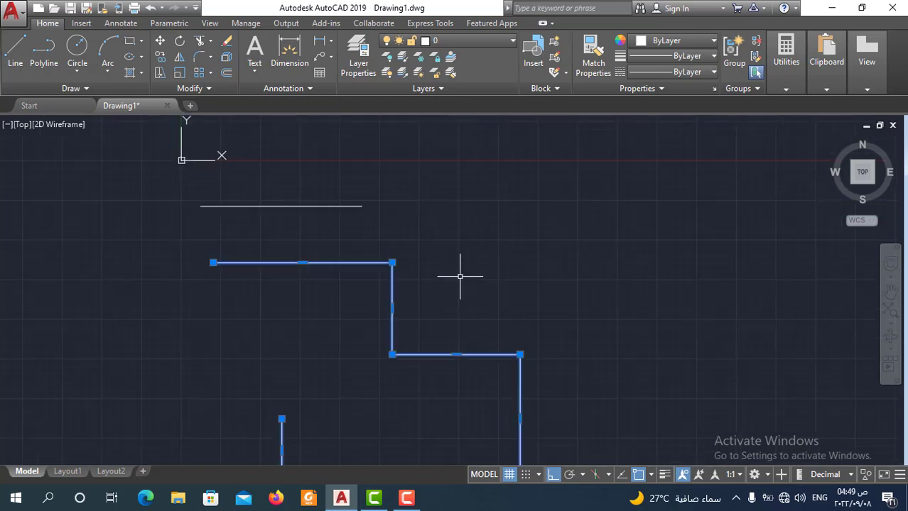
{"action": "mouse_move", "coordinate": [392, 354]}
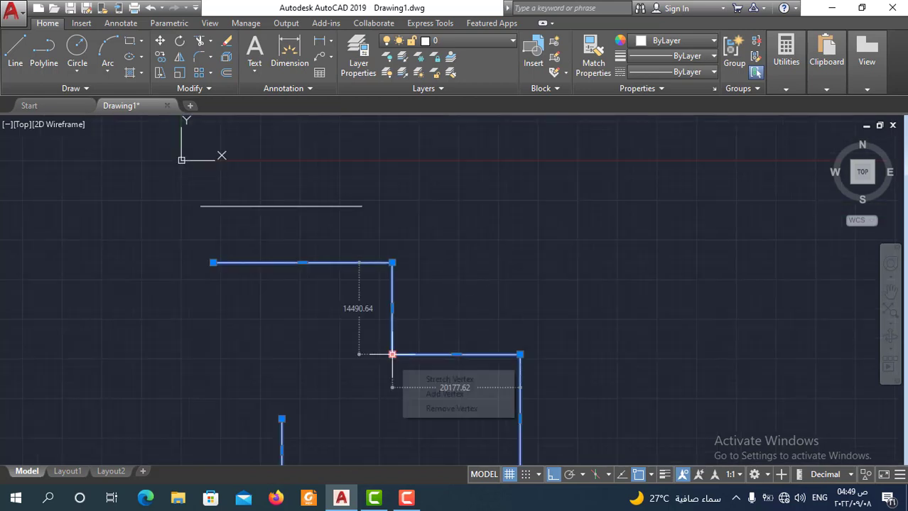
{"action": "scroll", "coordinate": [426, 213], "scroll_direction": "down", "scroll_amount": 3}
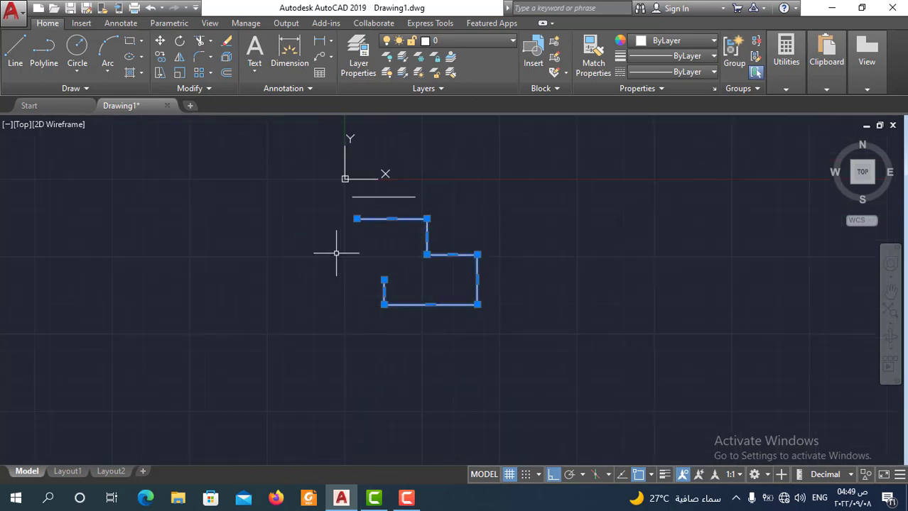
{"action": "scroll", "coordinate": [423, 198], "scroll_direction": "up", "scroll_amount": 2}
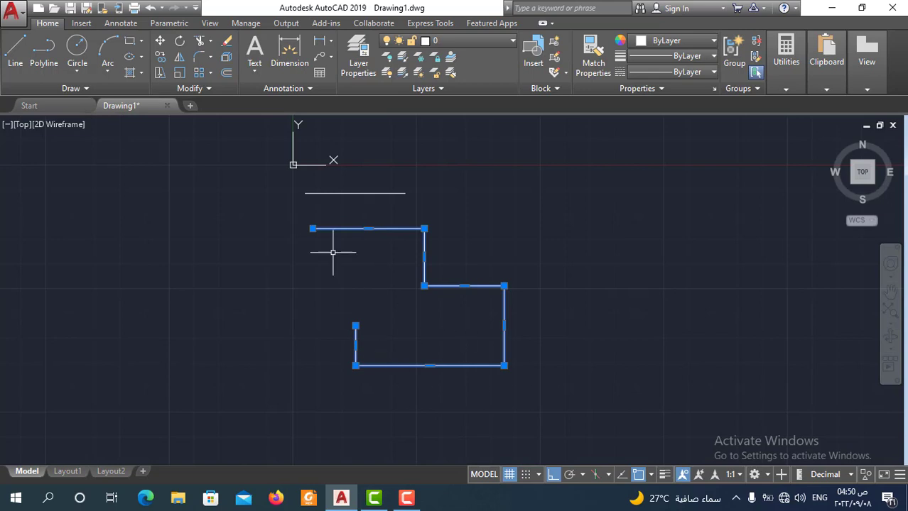
{"action": "left_click", "coordinate": [313, 229]}
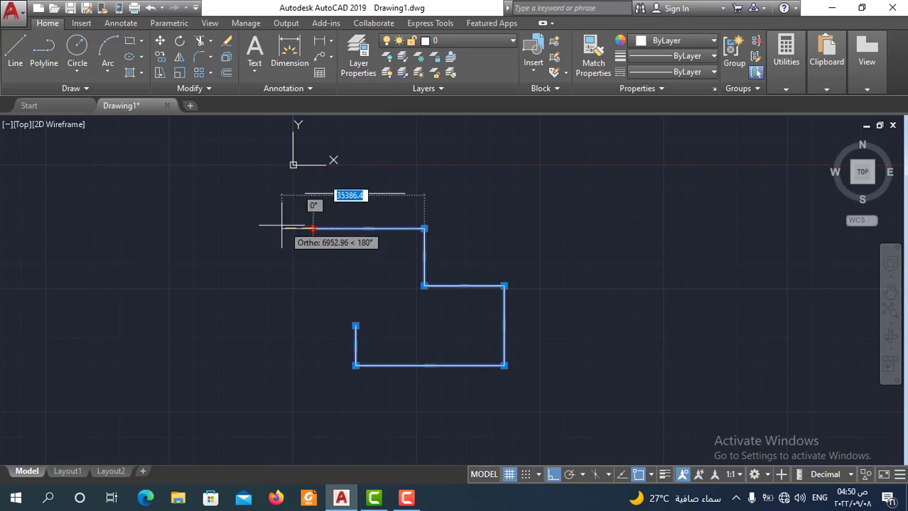
{"action": "left_click", "coordinate": [175, 224]}
{"action": "mouse_move", "coordinate": [424, 285]}
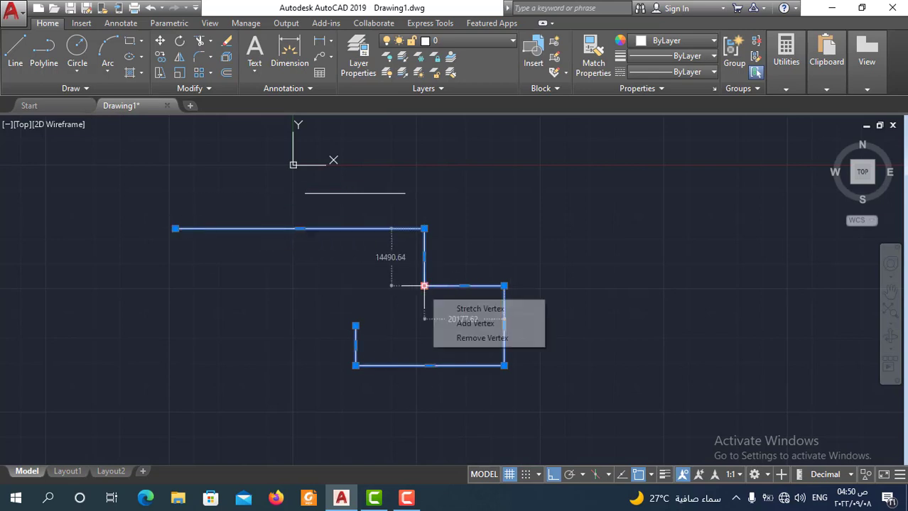
Move the first inner corner grip right so the first drop becomes diagonal.
{"action": "left_click", "coordinate": [424, 285]}
{"action": "left_click", "coordinate": [464, 286]}
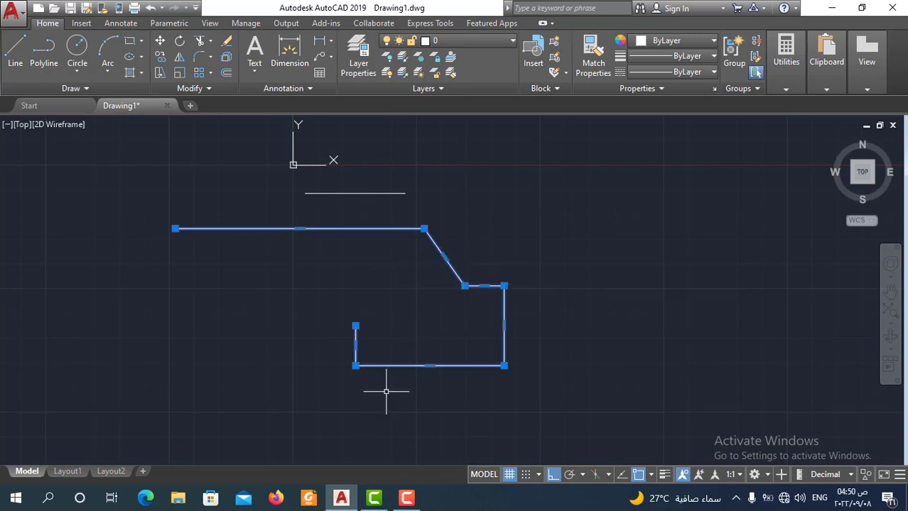
{"action": "scroll", "coordinate": [433, 352], "scroll_direction": "down", "scroll_amount": 4}
Draw a stepped line of straight segments to the lower left of the reshaped polyline.
{"action": "key", "text": "Escape"}
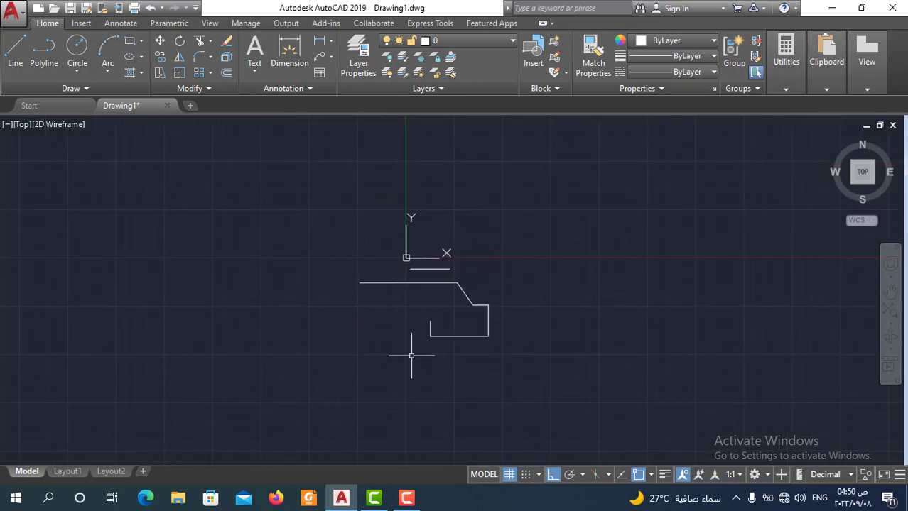
{"action": "left_click", "coordinate": [14, 48]}
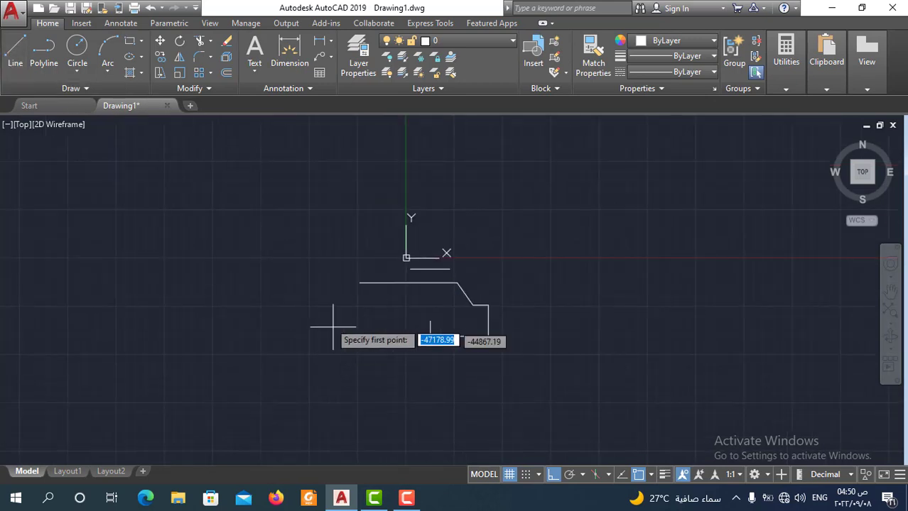
{"action": "left_click", "coordinate": [362, 313]}
{"action": "left_click", "coordinate": [363, 353]}
{"action": "left_click", "coordinate": [385, 352]}
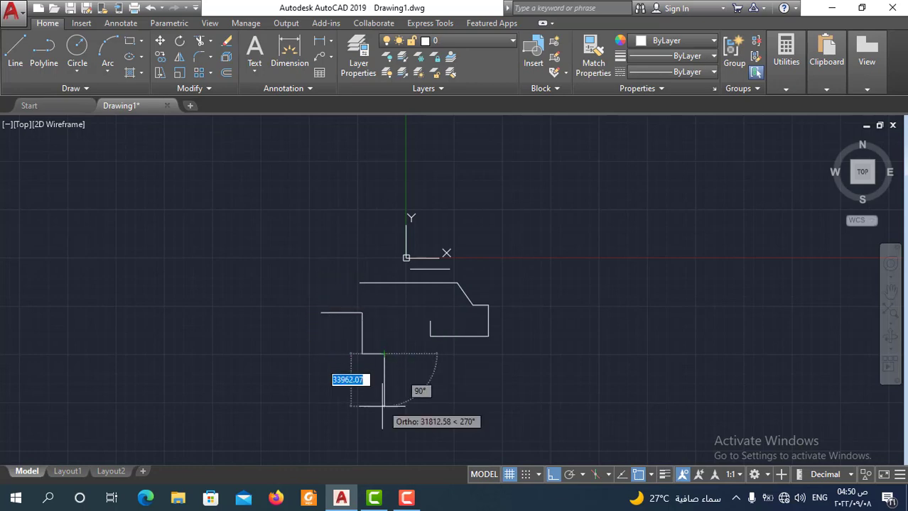
{"action": "key", "text": "Escape"}
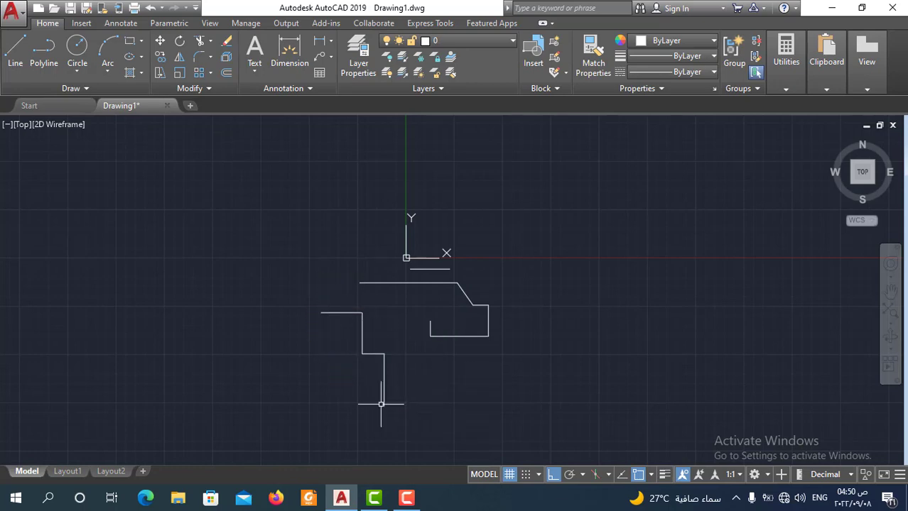
Select the stepped line's last vertical segment, then window-select the whole line and deselect.
{"action": "left_click", "coordinate": [385, 387]}
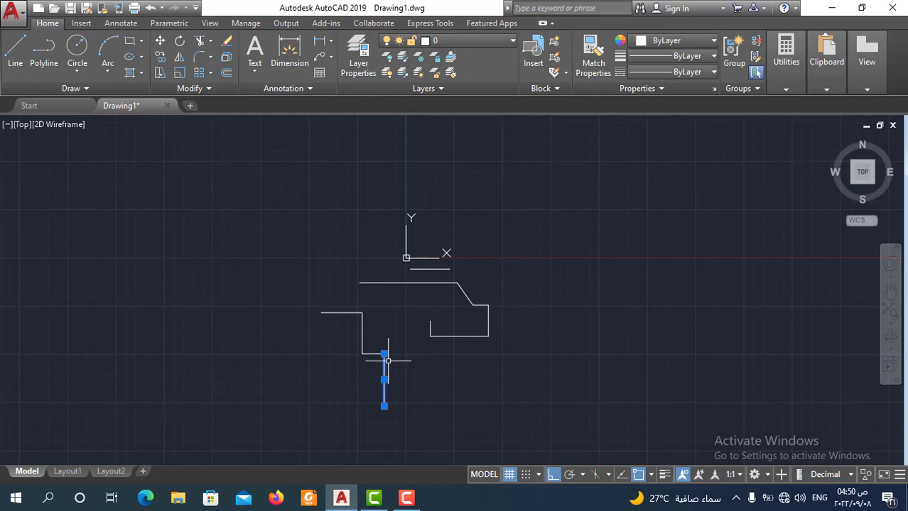
{"action": "scroll", "coordinate": [387, 358], "scroll_direction": "up", "scroll_amount": 5}
{"action": "scroll", "coordinate": [419, 304], "scroll_direction": "down", "scroll_amount": 3}
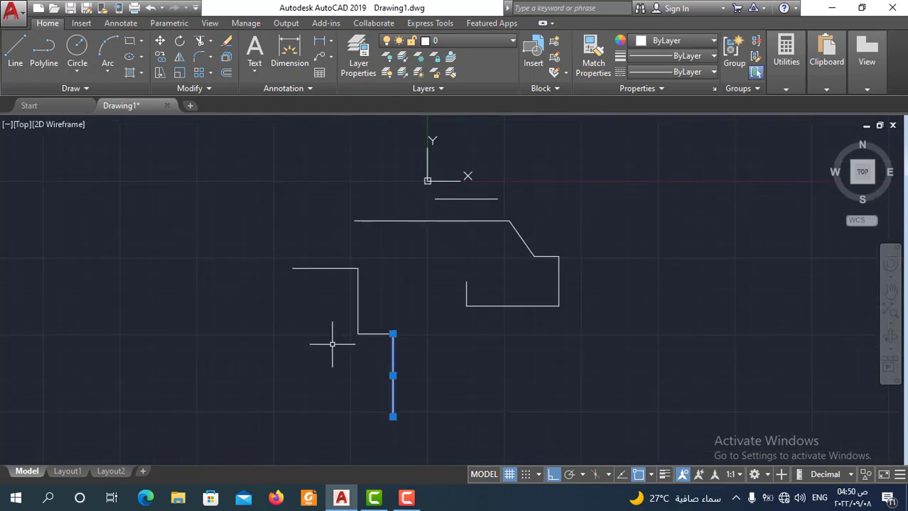
{"action": "scroll", "coordinate": [321, 285], "scroll_direction": "down", "scroll_amount": 2}
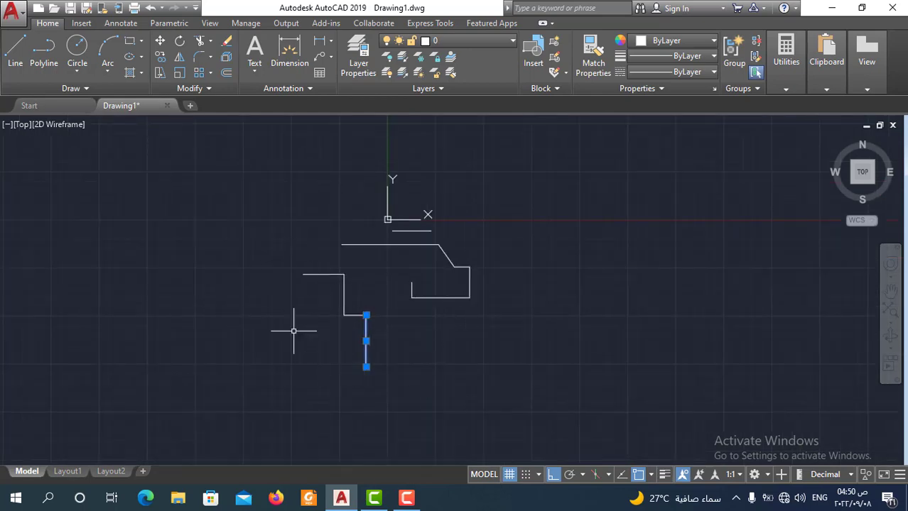
{"action": "left_click", "coordinate": [286, 262]}
{"action": "left_click", "coordinate": [387, 387]}
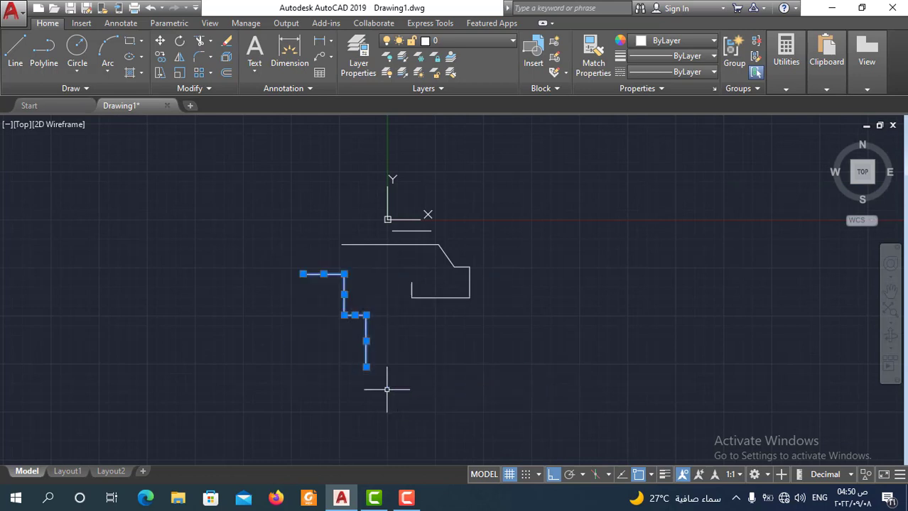
{"action": "key", "text": "Escape"}
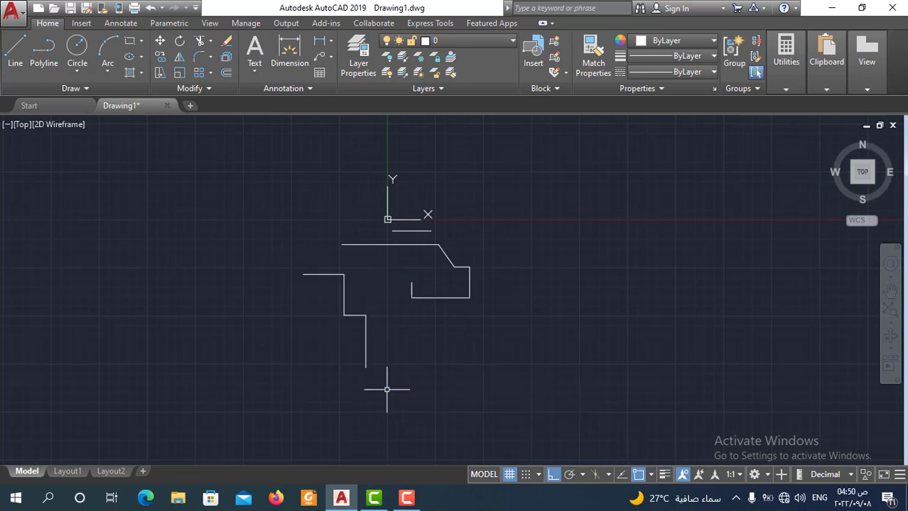
Select the upper reshaped polyline to inspect it, then clear the selection.
{"action": "scroll", "coordinate": [389, 261], "scroll_direction": "up", "scroll_amount": 2}
{"action": "left_click", "coordinate": [385, 220]}
{"action": "left_click", "coordinate": [365, 253]}
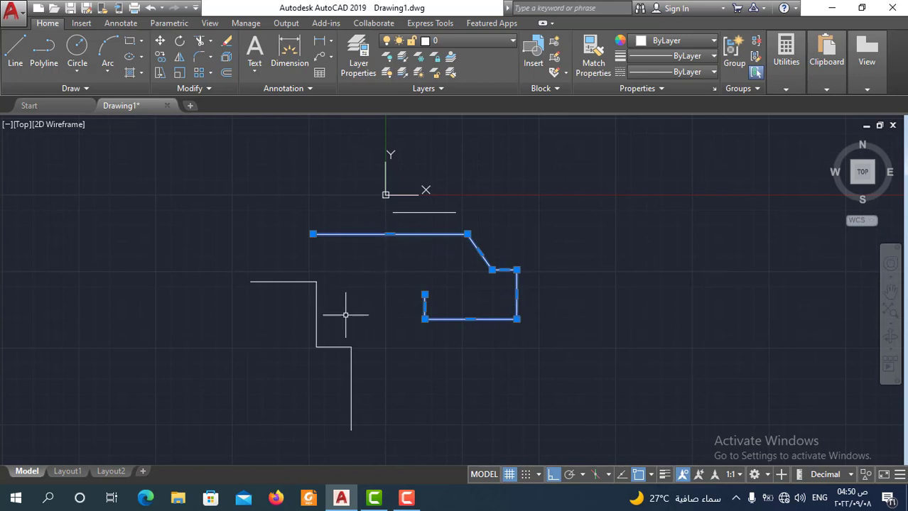
{"action": "scroll", "coordinate": [345, 315], "scroll_direction": "down", "scroll_amount": 3}
{"action": "key", "text": "Escape"}
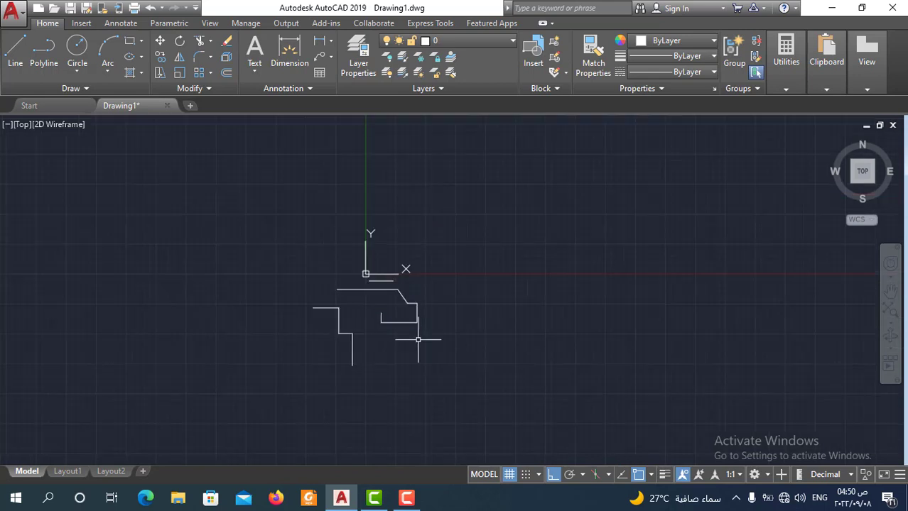
{"action": "scroll", "coordinate": [507, 277], "scroll_direction": "up", "scroll_amount": 4}
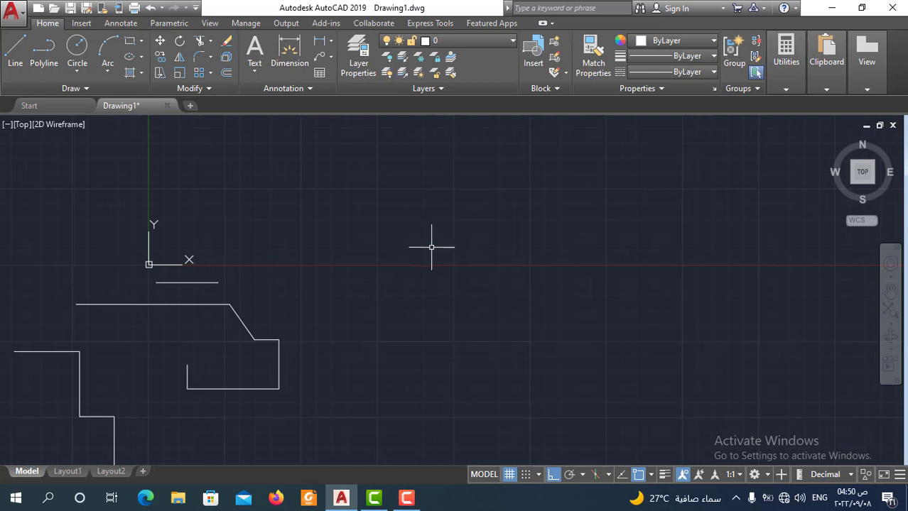
Start a new polyline with a straight horizontal top segment.
{"action": "left_click", "coordinate": [44, 51]}
{"action": "left_click", "coordinate": [361, 305]}
{"action": "scroll", "coordinate": [490, 310], "scroll_direction": "down", "scroll_amount": 2}
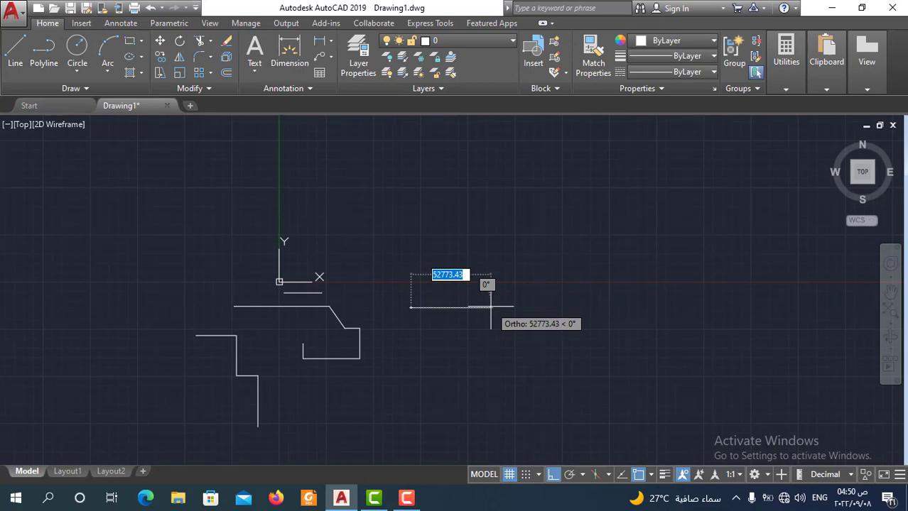
{"action": "left_click", "coordinate": [490, 308]}
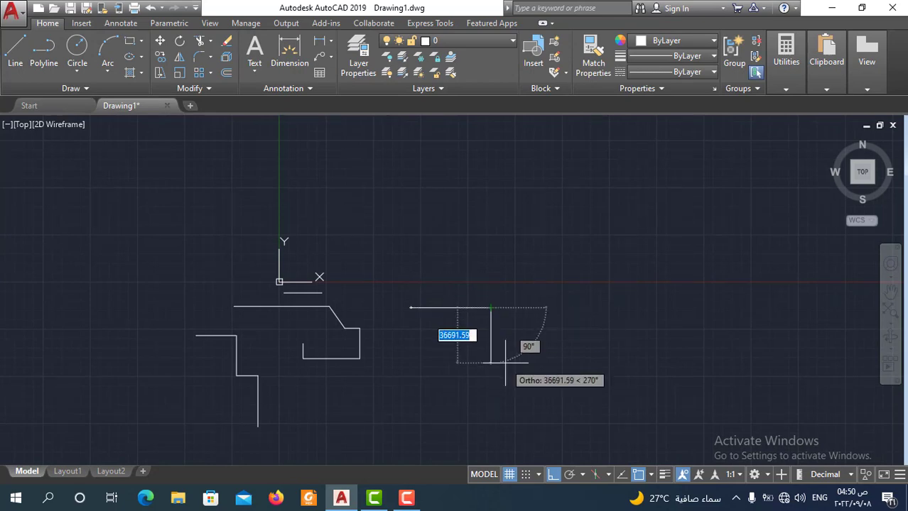
Switch to arc mode with A and add three arcs forming an S-curve down the right side.
{"action": "type", "text": "a"}
{"action": "key", "text": "Return"}
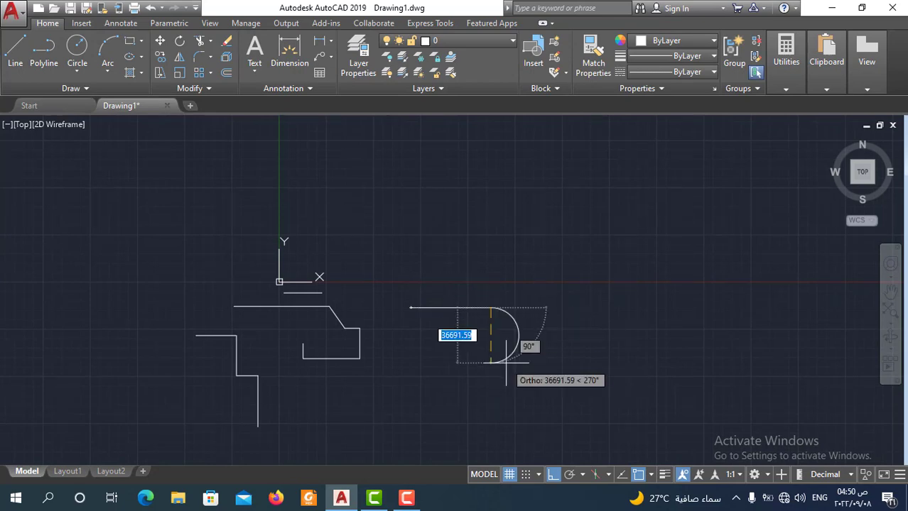
{"action": "left_click", "coordinate": [505, 362]}
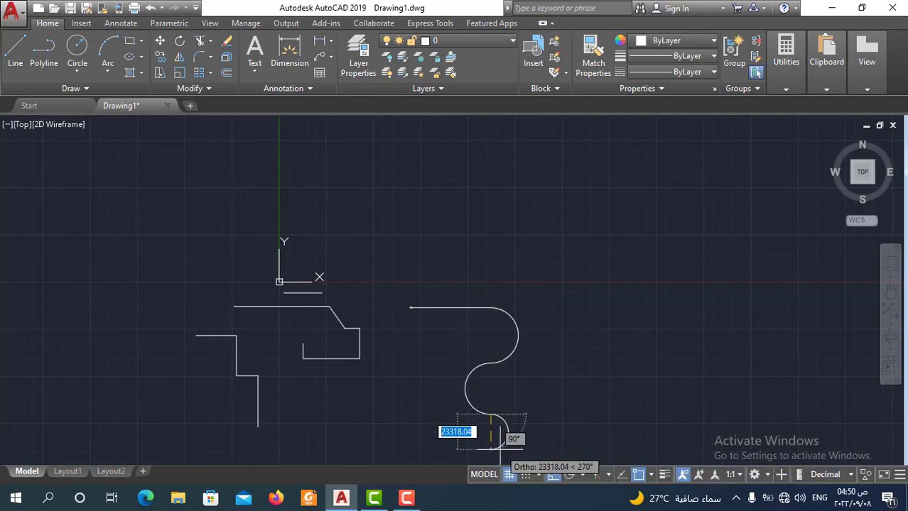
{"action": "left_click", "coordinate": [490, 419]}
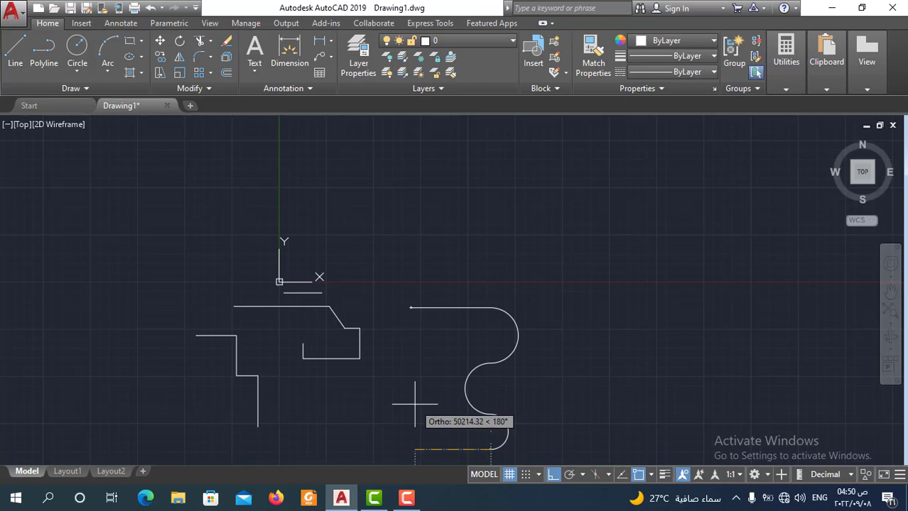
{"action": "scroll", "coordinate": [430, 370], "scroll_direction": "down", "scroll_amount": 3}
{"action": "left_click", "coordinate": [526, 413]}
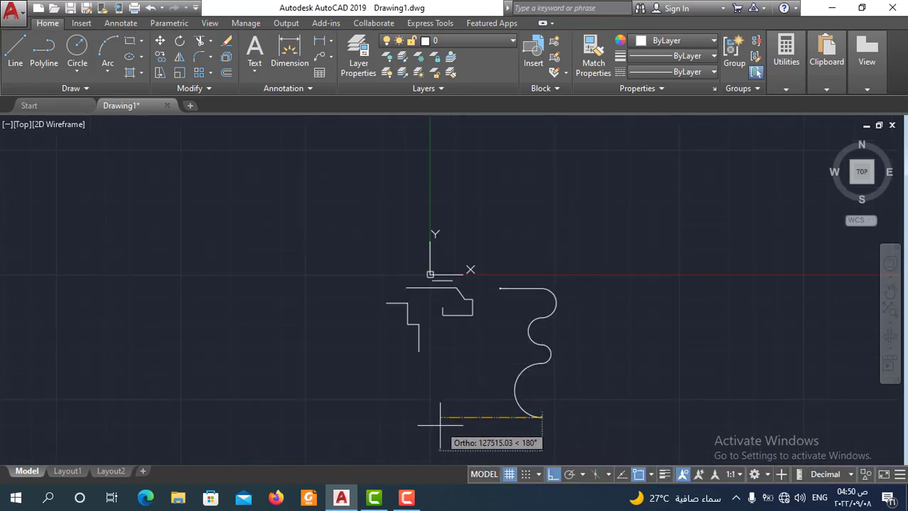
{"action": "scroll", "coordinate": [431, 435], "scroll_direction": "down", "scroll_amount": 2}
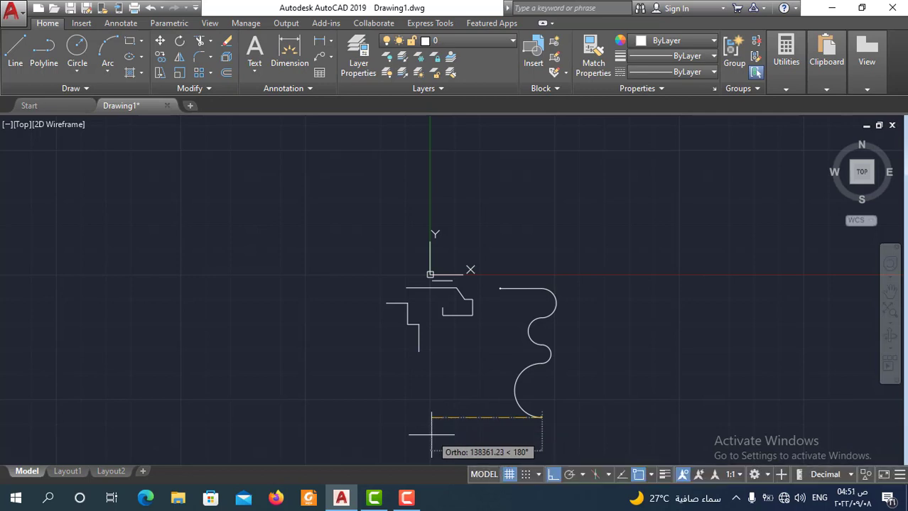
{"action": "type", "text": "a"}
{"action": "key", "text": "Return"}
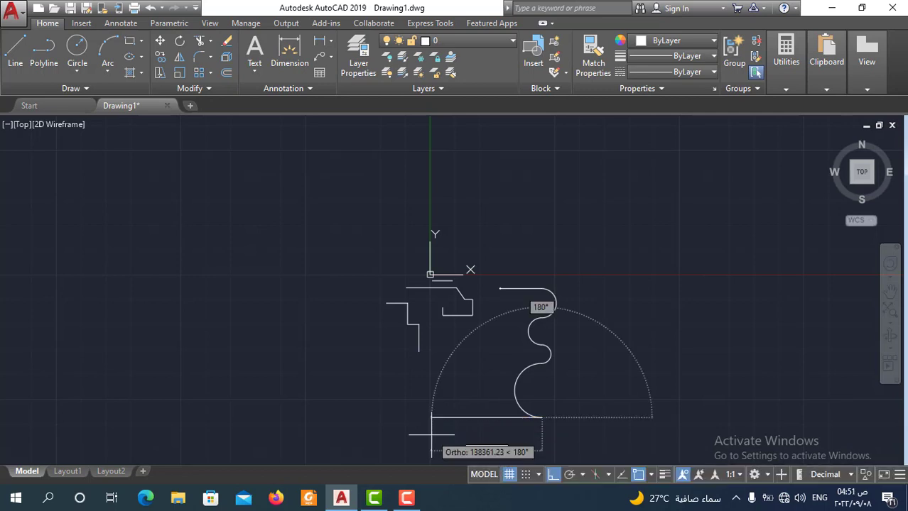
Switch back to line mode with L and add a stepped bottom running left, stepping up once.
{"action": "type", "text": "l"}
{"action": "key", "text": "Return"}
{"action": "left_click", "coordinate": [419, 417]}
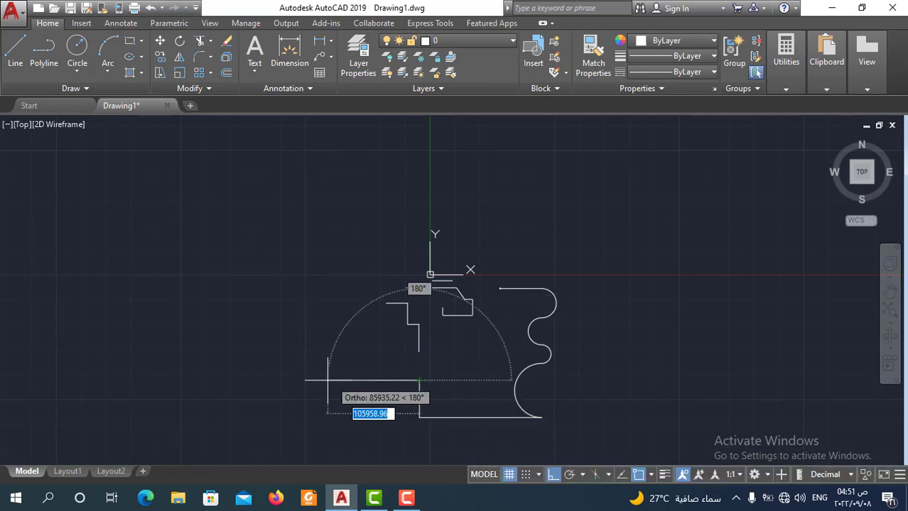
{"action": "left_click", "coordinate": [419, 381]}
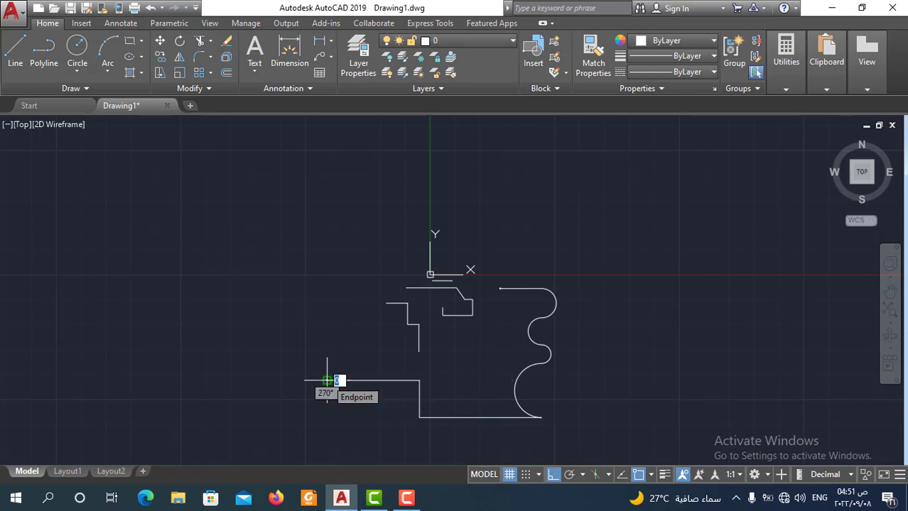
{"action": "left_click", "coordinate": [326, 380]}
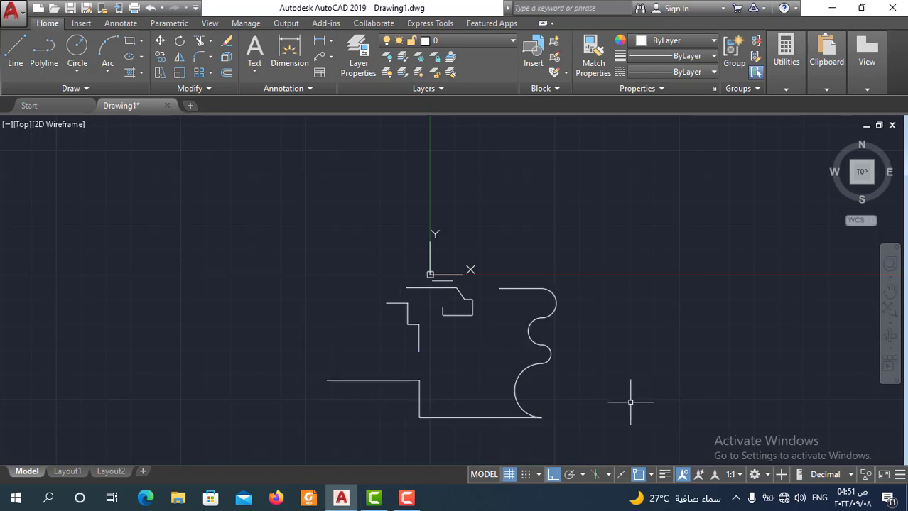
{"action": "left_click", "coordinate": [587, 405]}
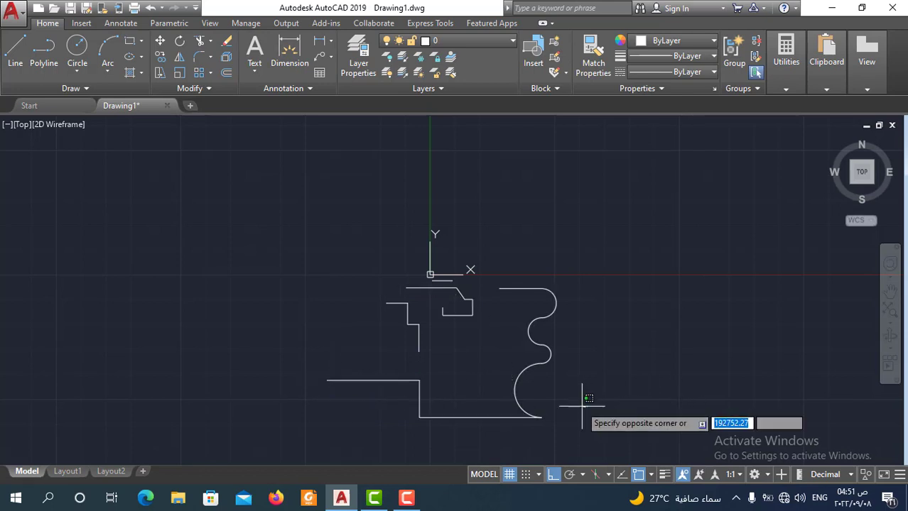
Drag arc midpoint grips so the lower arc bulges less and the middle arc becomes a large rightward bulge.
{"action": "left_click", "coordinate": [495, 389]}
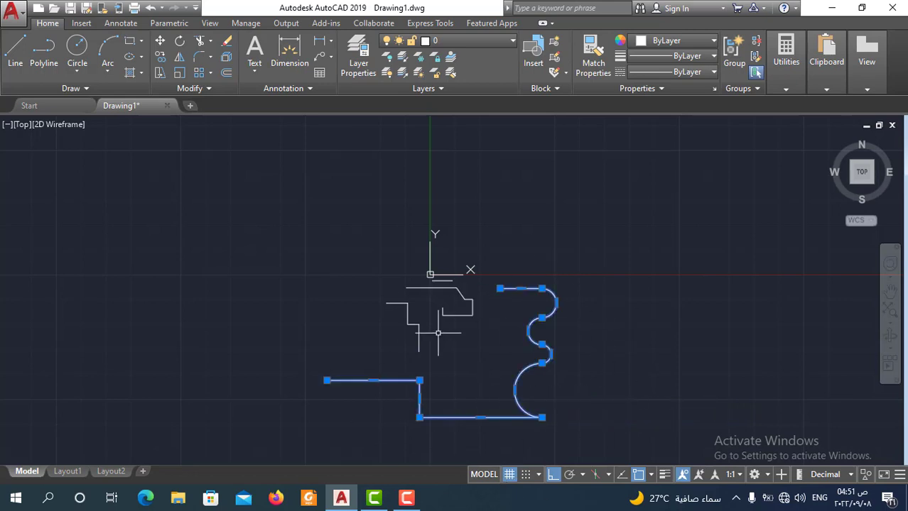
{"action": "scroll", "coordinate": [537, 421], "scroll_direction": "up", "scroll_amount": 2}
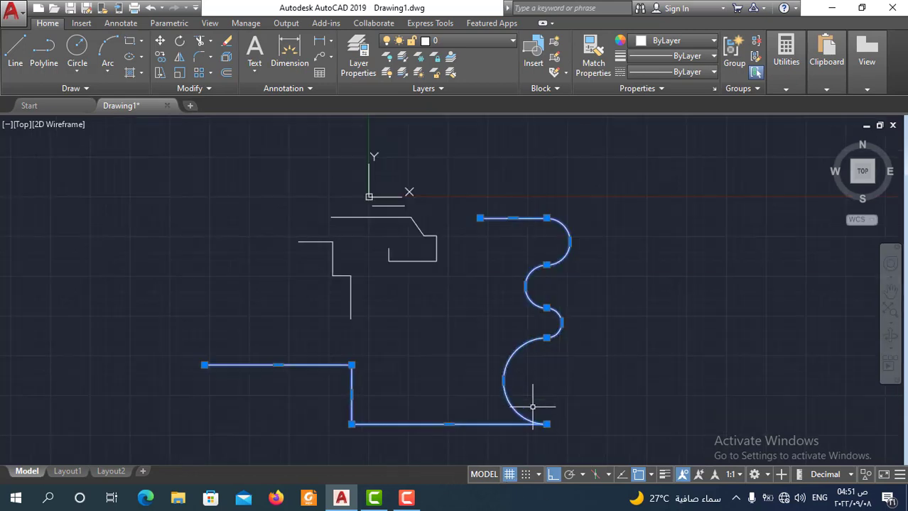
{"action": "left_click", "coordinate": [504, 381]}
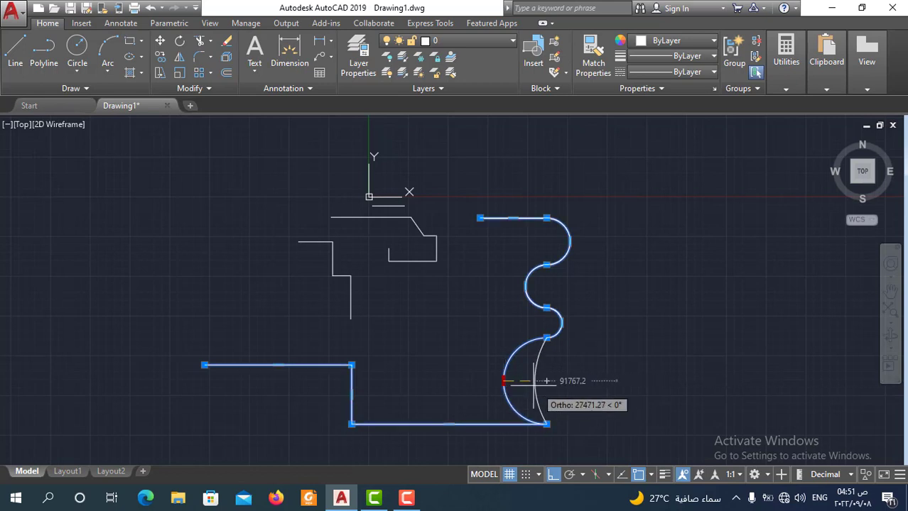
{"action": "left_click", "coordinate": [518, 381]}
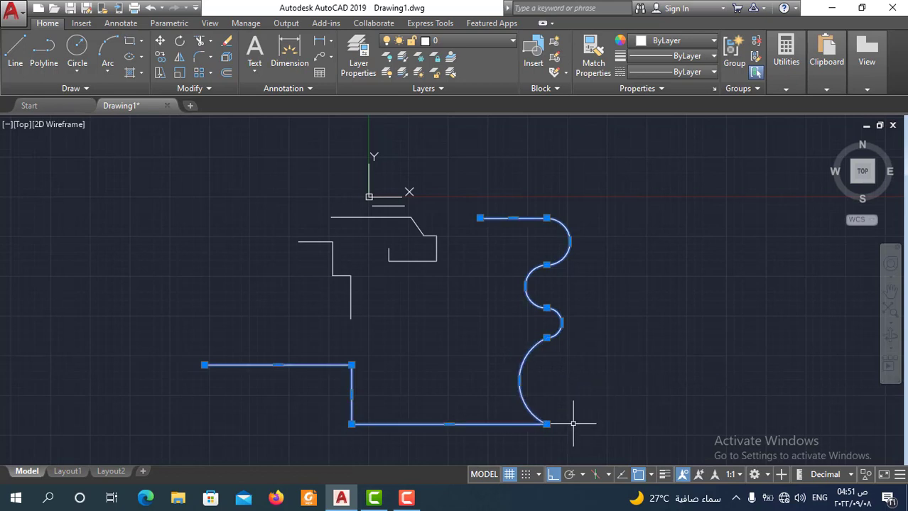
{"action": "left_click", "coordinate": [562, 323]}
{"action": "left_click", "coordinate": [615, 329]}
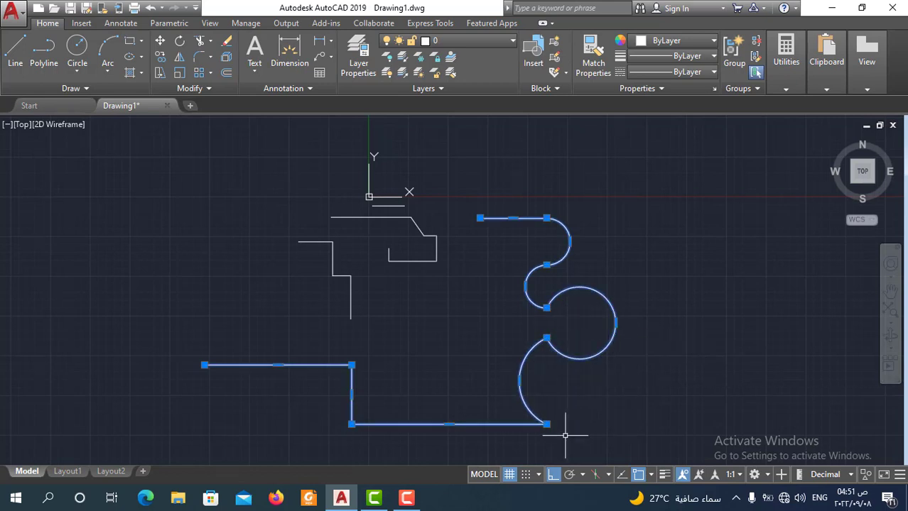
{"action": "scroll", "coordinate": [538, 313], "scroll_direction": "down", "scroll_amount": 2}
Start a new polyline above the shapes with a top edge running right and a right edge going down.
{"action": "key", "text": "Escape"}
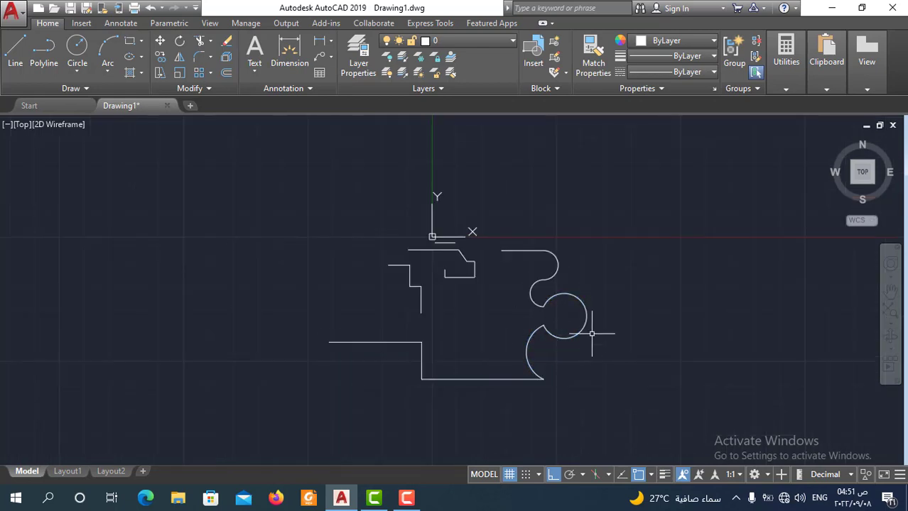
{"action": "scroll", "coordinate": [549, 323], "scroll_direction": "down", "scroll_amount": 2}
{"action": "scroll", "coordinate": [532, 249], "scroll_direction": "up", "scroll_amount": 2}
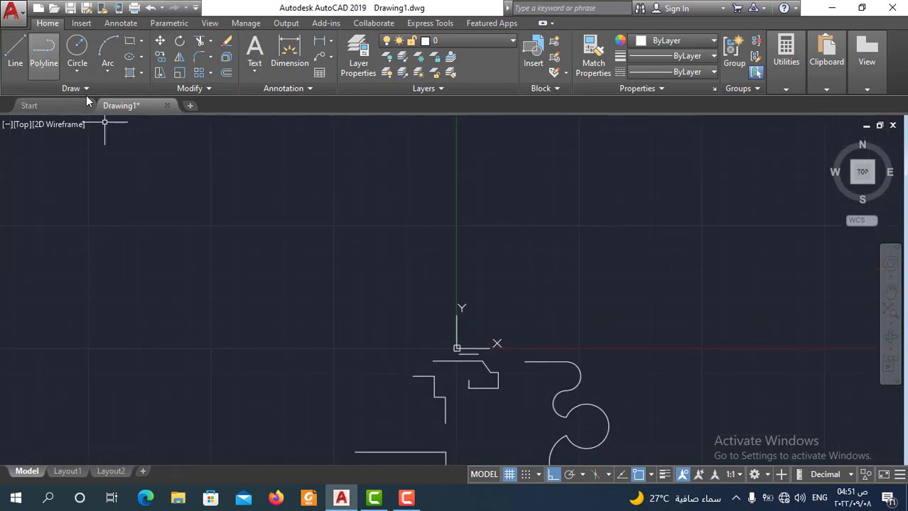
{"action": "left_click", "coordinate": [43, 49]}
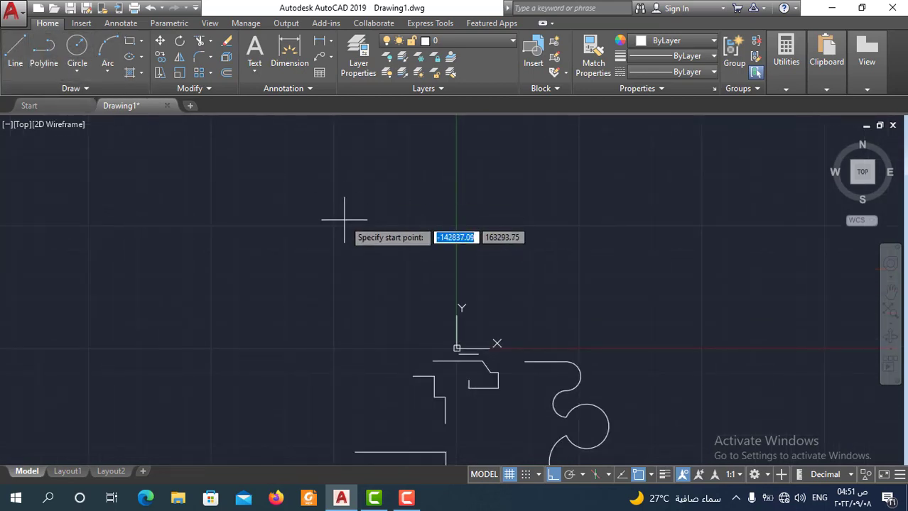
{"action": "left_click", "coordinate": [344, 220]}
{"action": "left_click", "coordinate": [431, 220]}
{"action": "left_click", "coordinate": [431, 296]}
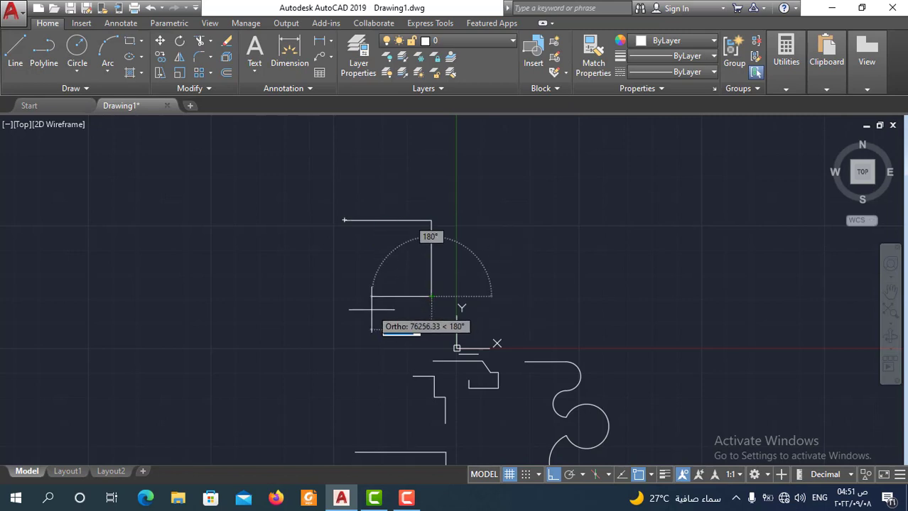
Add the step, diagonal drop, bottom and left edges, then close the shape with C.
{"action": "left_click", "coordinate": [364, 297]}
{"action": "left_click", "coordinate": [260, 352]}
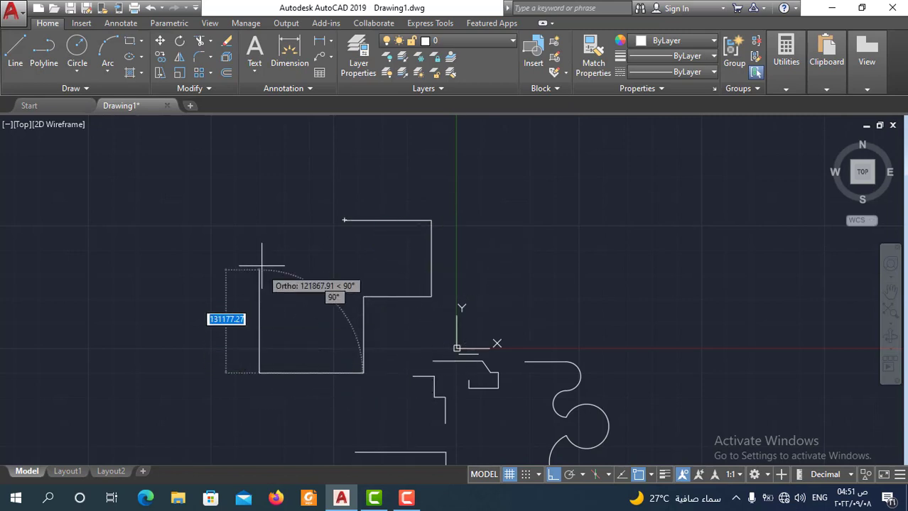
{"action": "left_click", "coordinate": [260, 264]}
{"action": "left_click", "coordinate": [333, 264]}
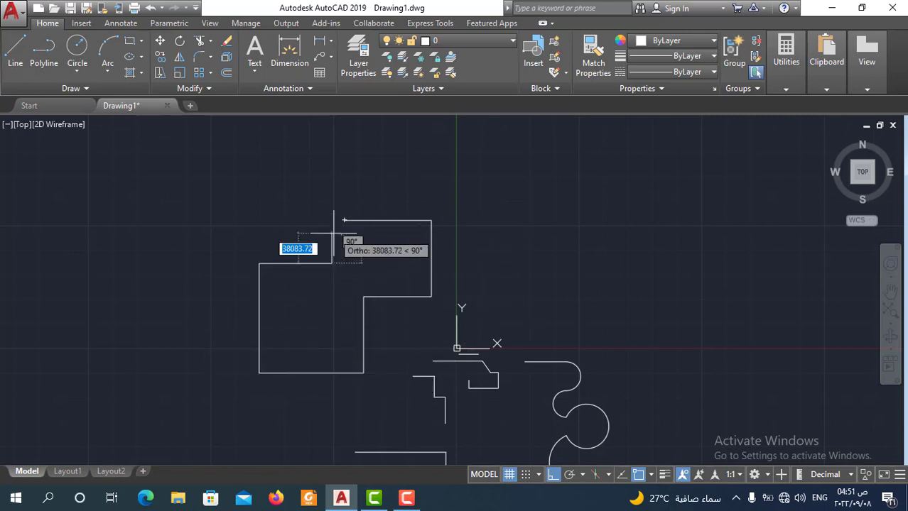
{"action": "type", "text": "c"}
{"action": "key", "text": "Return"}
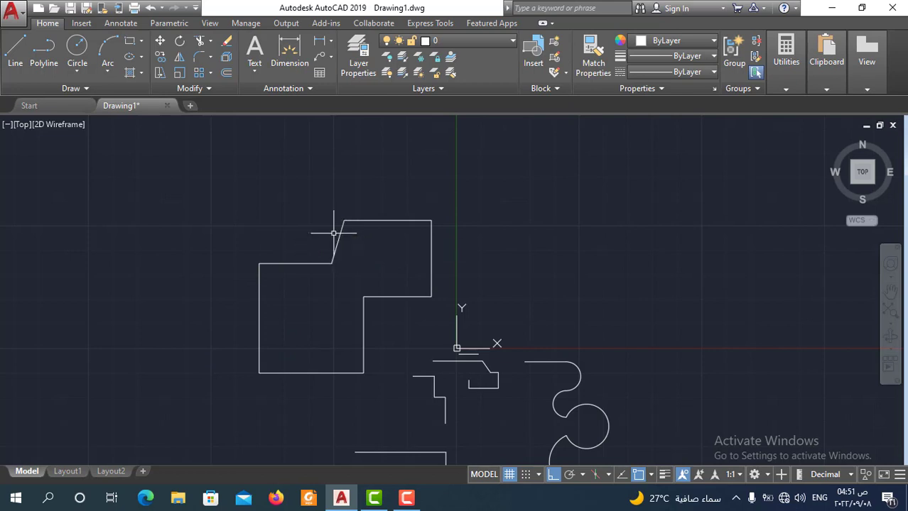
{"action": "scroll", "coordinate": [344, 203], "scroll_direction": "down", "scroll_amount": 2}
Show the closed stepped polyline's Properties to check its Area, 814406.5 Length and Closed status.
{"action": "left_click", "coordinate": [291, 275]}
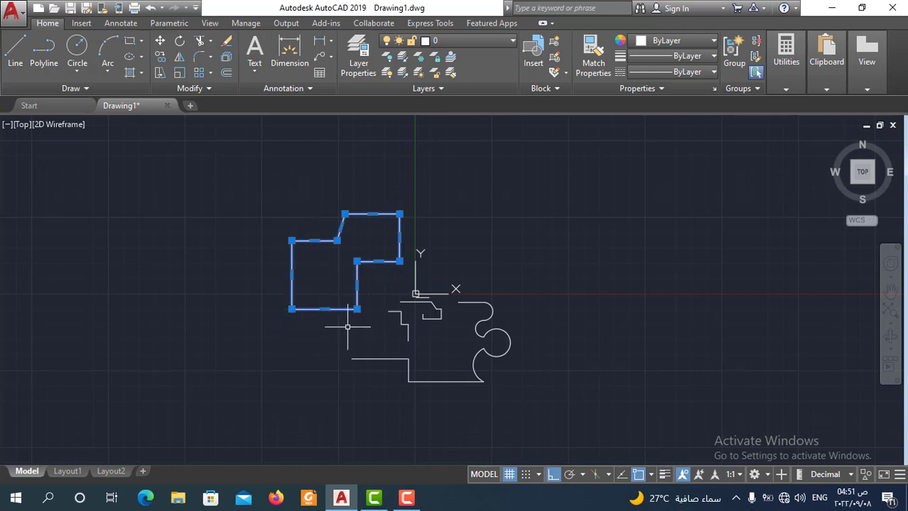
{"action": "right_click", "coordinate": [346, 284]}
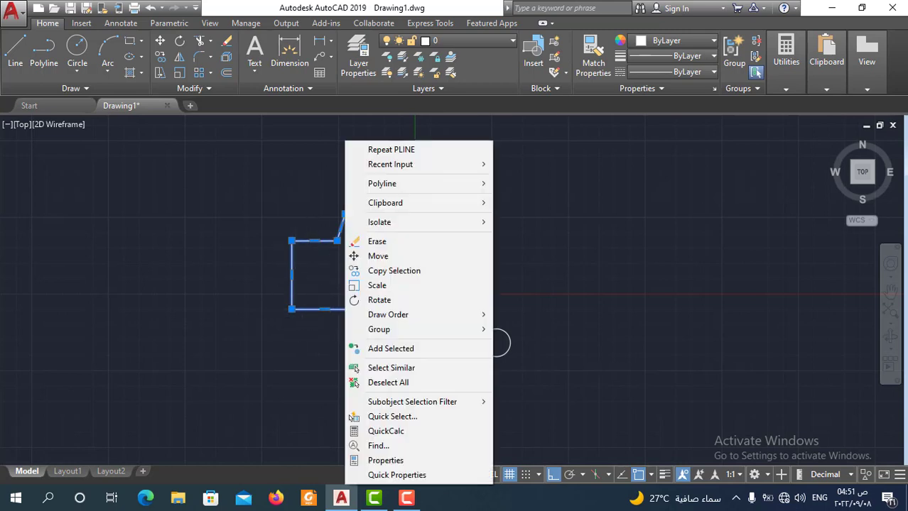
{"action": "left_click", "coordinate": [389, 461]}
{"action": "scroll", "coordinate": [95, 189], "scroll_direction": "down", "scroll_amount": 2}
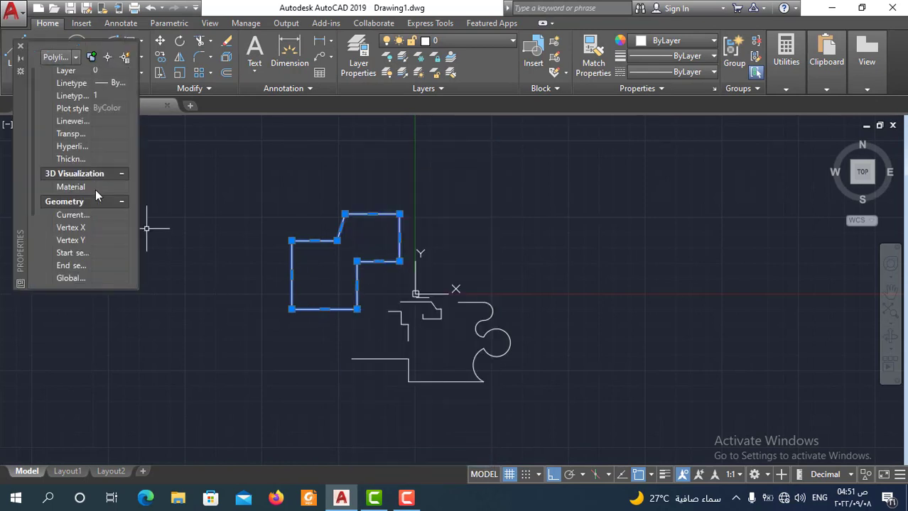
{"action": "scroll", "coordinate": [95, 189], "scroll_direction": "down", "scroll_amount": 3}
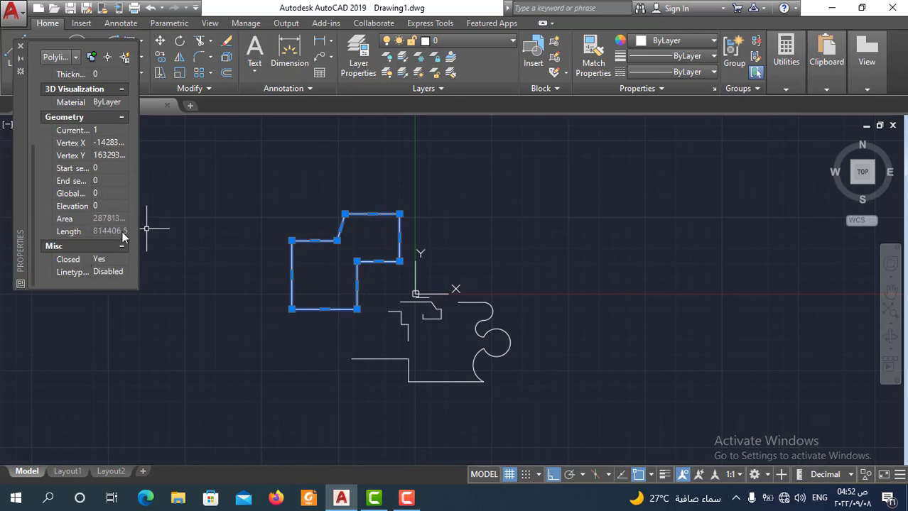
{"action": "key", "text": "Escape"}
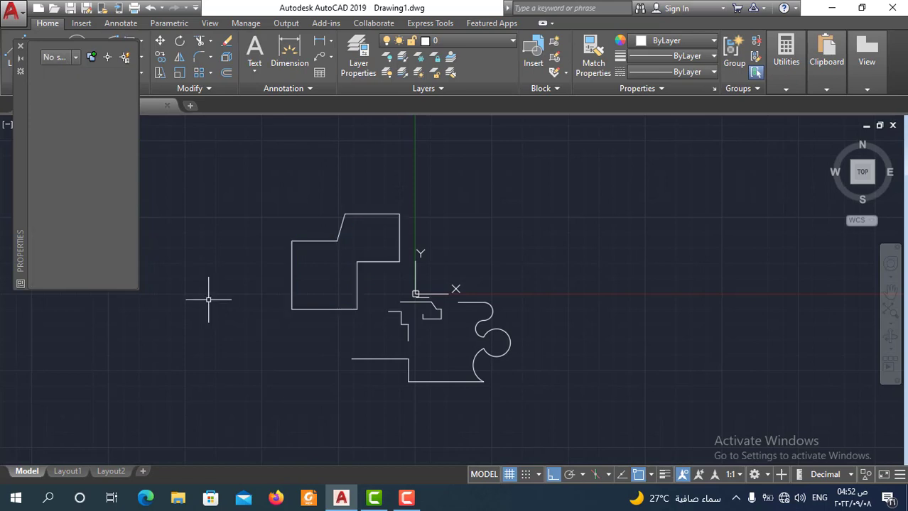
{"action": "left_click", "coordinate": [380, 342]}
{"action": "left_click", "coordinate": [348, 384]}
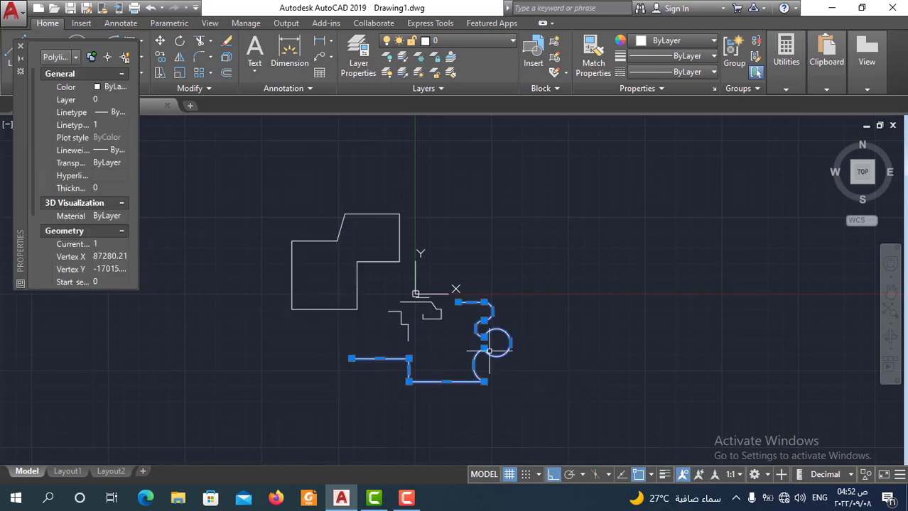
{"action": "scroll", "coordinate": [354, 353], "scroll_direction": "up", "scroll_amount": 2}
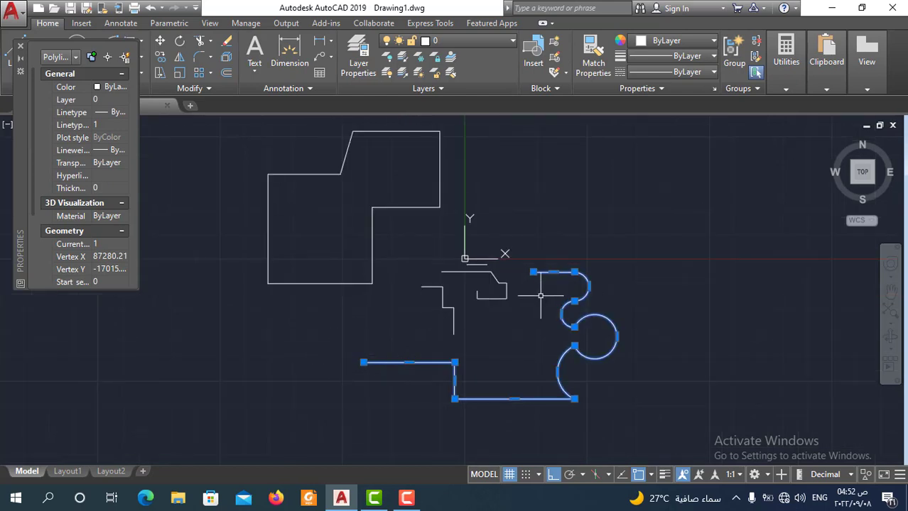
{"action": "scroll", "coordinate": [64, 186], "scroll_direction": "down", "scroll_amount": 3}
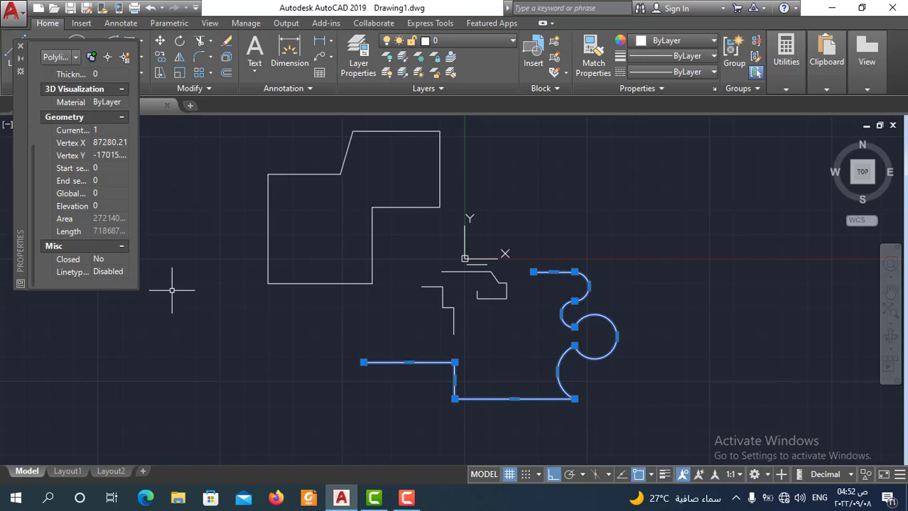
{"action": "scroll", "coordinate": [394, 344], "scroll_direction": "down", "scroll_amount": 4}
Offset the closed stepped polyline by 0.9 toward its inside.
{"action": "key", "text": "Escape"}
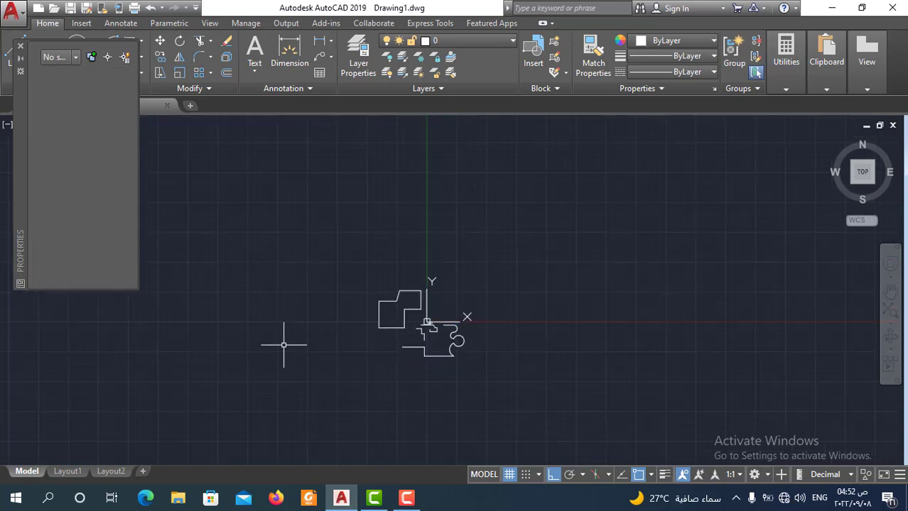
{"action": "scroll", "coordinate": [409, 340], "scroll_direction": "up", "scroll_amount": 4}
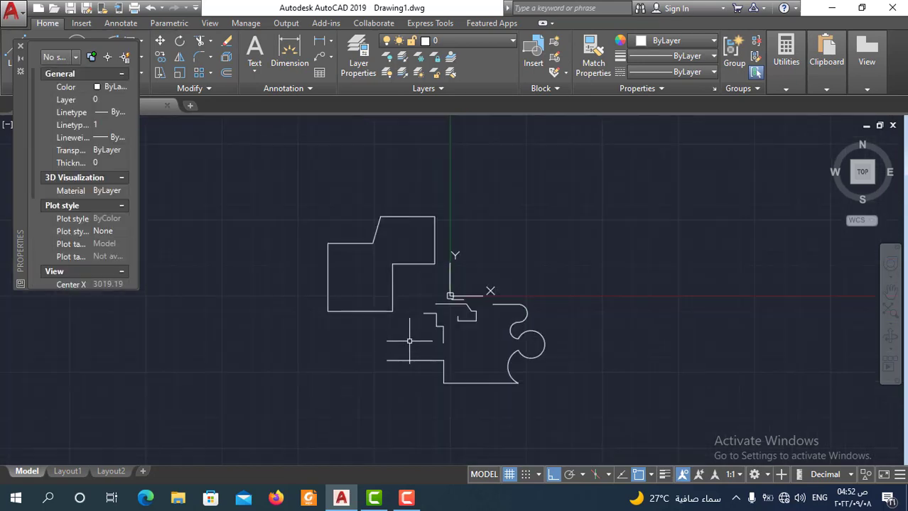
{"action": "scroll", "coordinate": [380, 261], "scroll_direction": "up", "scroll_amount": 2}
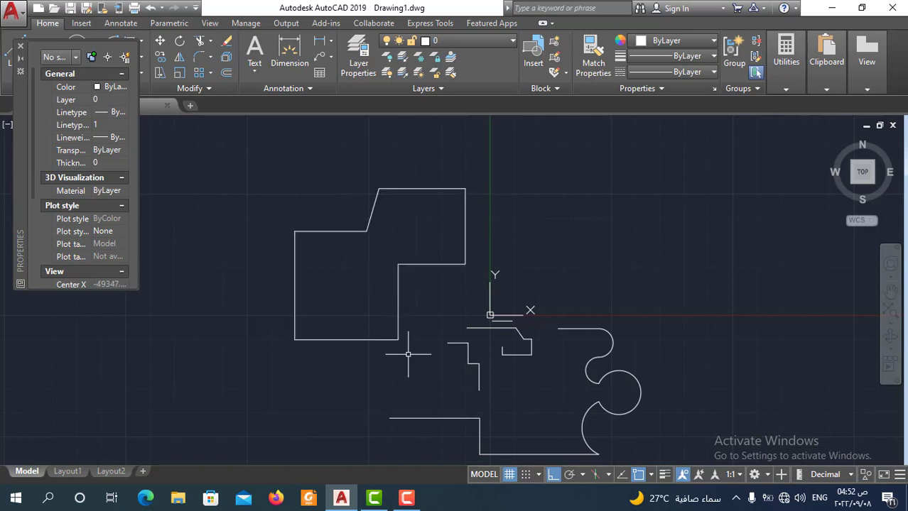
{"action": "type", "text": "o"}
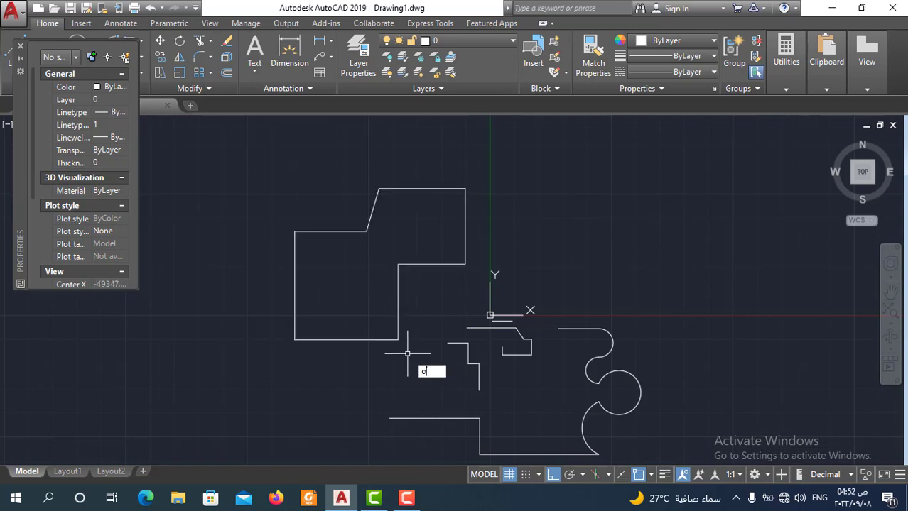
{"action": "key", "text": "Return"}
{"action": "type", "text": ".9"}
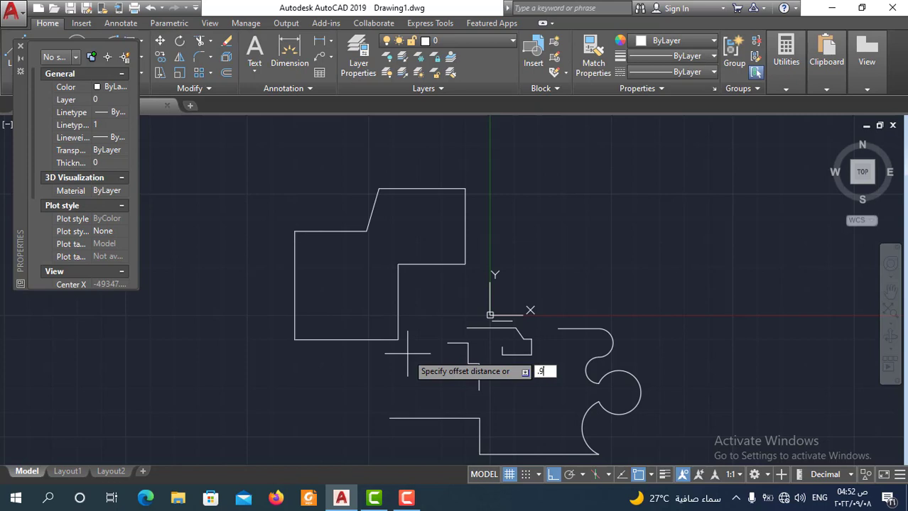
{"action": "key", "text": "Return"}
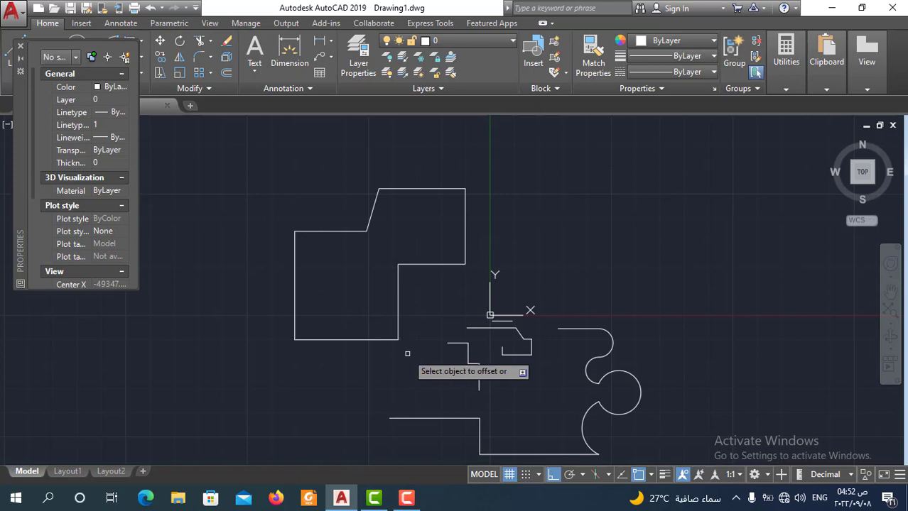
{"action": "left_click", "coordinate": [388, 340]}
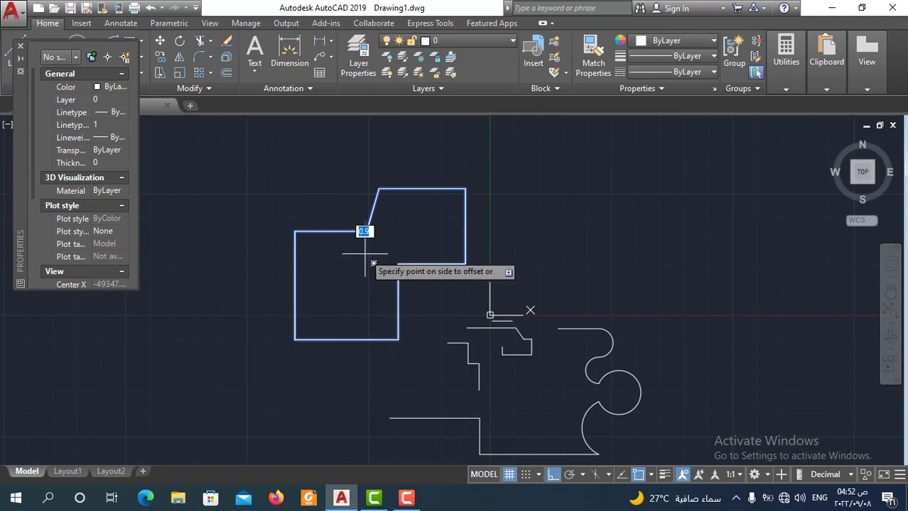
{"action": "left_click", "coordinate": [364, 254]}
{"action": "scroll", "coordinate": [365, 253], "scroll_direction": "up", "scroll_amount": 5}
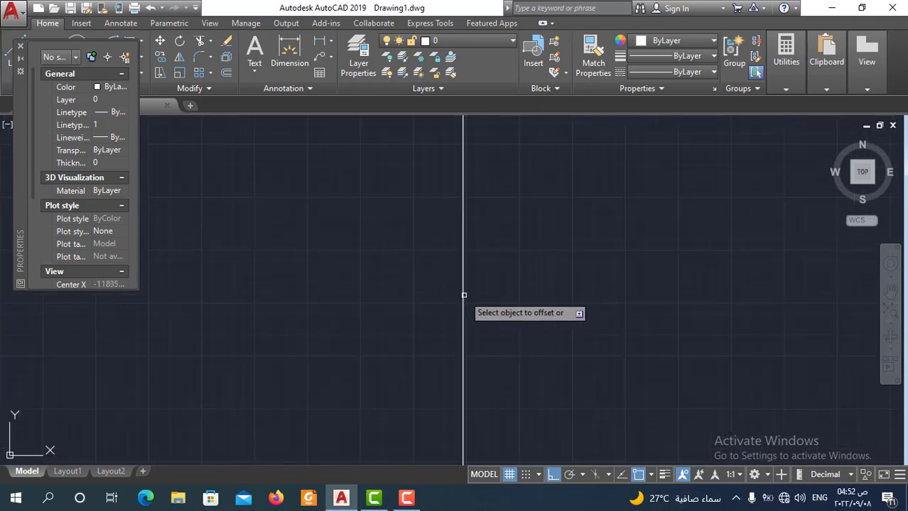
{"action": "scroll", "coordinate": [472, 314], "scroll_direction": "up", "scroll_amount": 3}
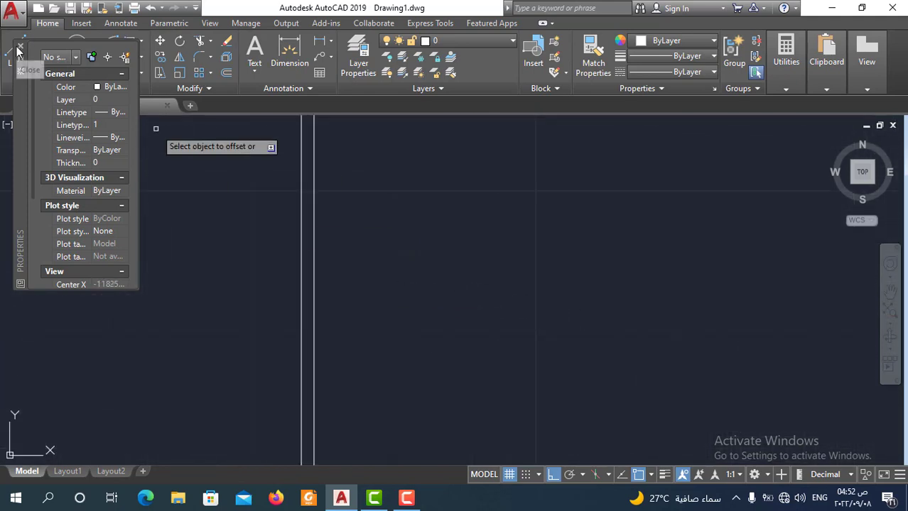
End the Offset command, select the 0.9 offset copy to inspect it while zooming, then deselect.
{"action": "key", "text": "Escape"}
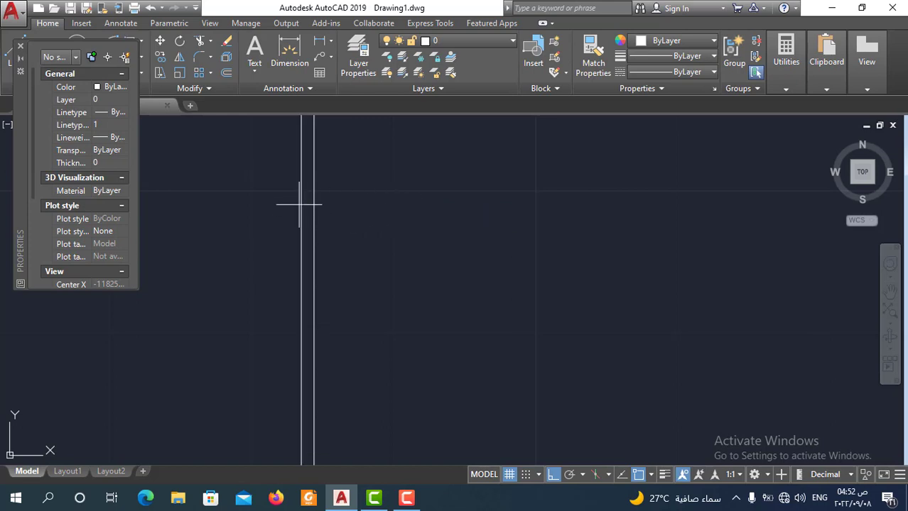
{"action": "left_click", "coordinate": [301, 242]}
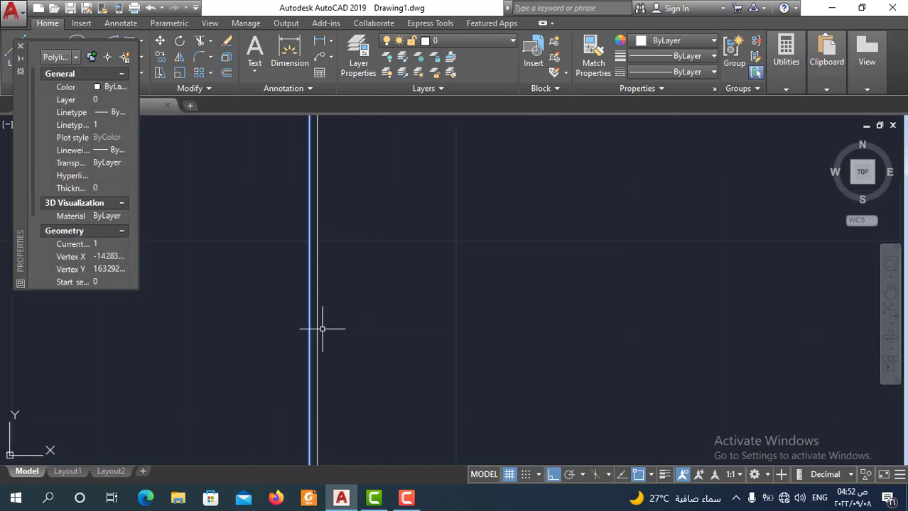
{"action": "scroll", "coordinate": [330, 326], "scroll_direction": "down", "scroll_amount": 3}
{"action": "scroll", "coordinate": [354, 308], "scroll_direction": "up", "scroll_amount": 2}
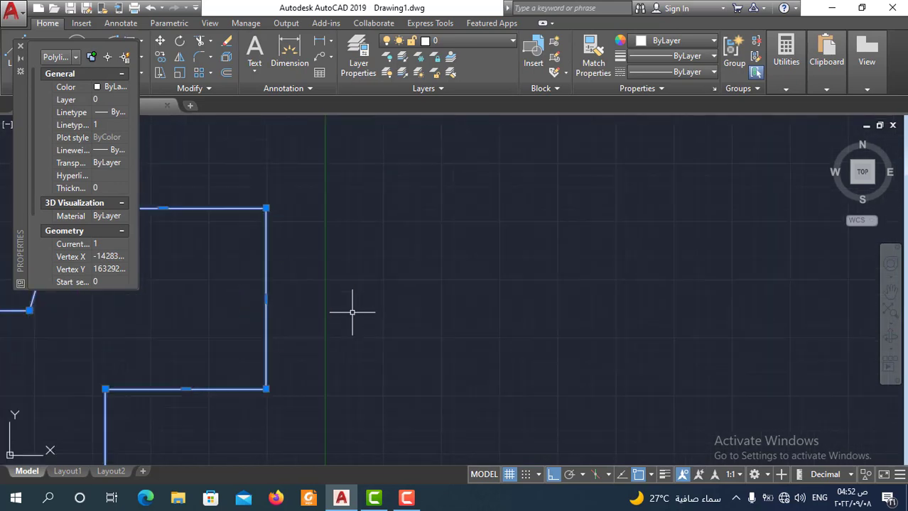
{"action": "scroll", "coordinate": [284, 306], "scroll_direction": "up", "scroll_amount": 3}
{"action": "scroll", "coordinate": [446, 290], "scroll_direction": "up", "scroll_amount": 1}
{"action": "scroll", "coordinate": [365, 290], "scroll_direction": "down", "scroll_amount": 3}
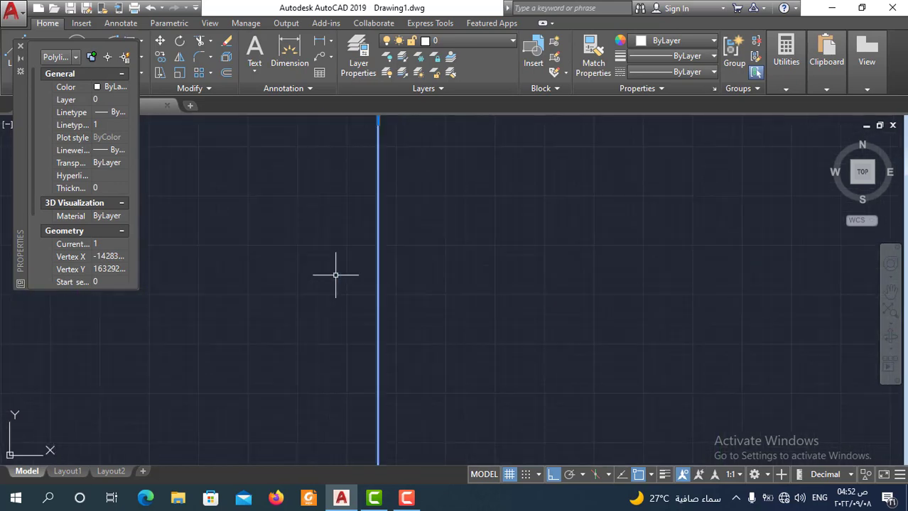
{"action": "scroll", "coordinate": [385, 240], "scroll_direction": "down", "scroll_amount": 1}
{"action": "scroll", "coordinate": [411, 241], "scroll_direction": "up", "scroll_amount": 3}
{"action": "scroll", "coordinate": [437, 243], "scroll_direction": "down", "scroll_amount": 2}
{"action": "scroll", "coordinate": [469, 245], "scroll_direction": "up", "scroll_amount": 2}
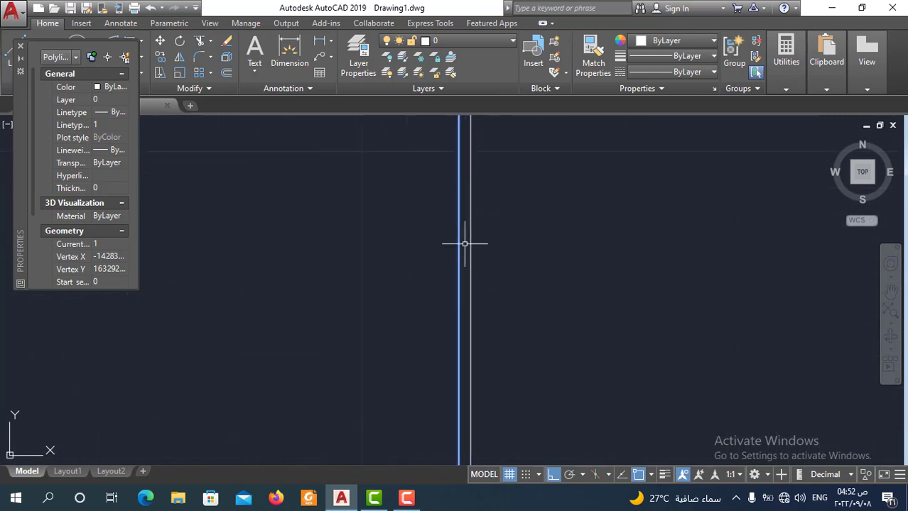
{"action": "scroll", "coordinate": [447, 247], "scroll_direction": "up", "scroll_amount": 1}
{"action": "scroll", "coordinate": [433, 248], "scroll_direction": "down", "scroll_amount": 1}
{"action": "scroll", "coordinate": [434, 249], "scroll_direction": "down", "scroll_amount": 1}
{"action": "scroll", "coordinate": [434, 249], "scroll_direction": "down", "scroll_amount": 3}
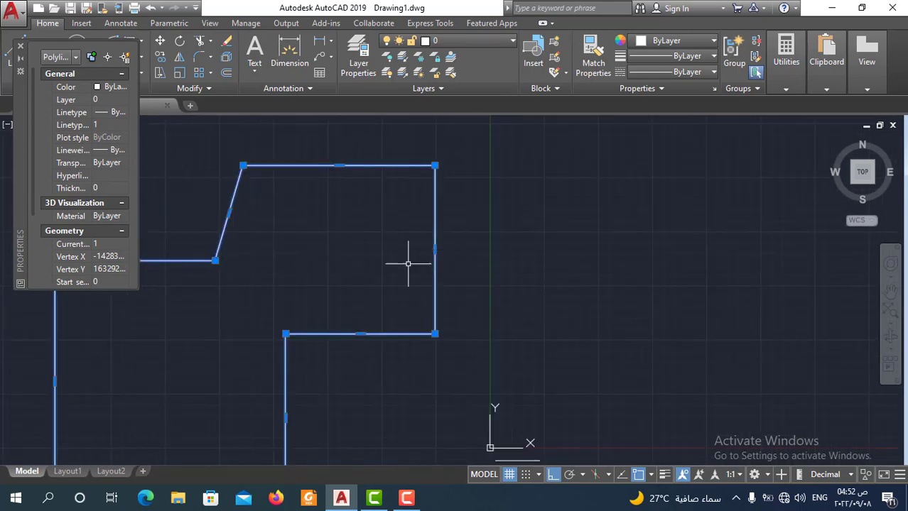
{"action": "scroll", "coordinate": [376, 300], "scroll_direction": "down", "scroll_amount": 5}
{"action": "key", "text": "Escape"}
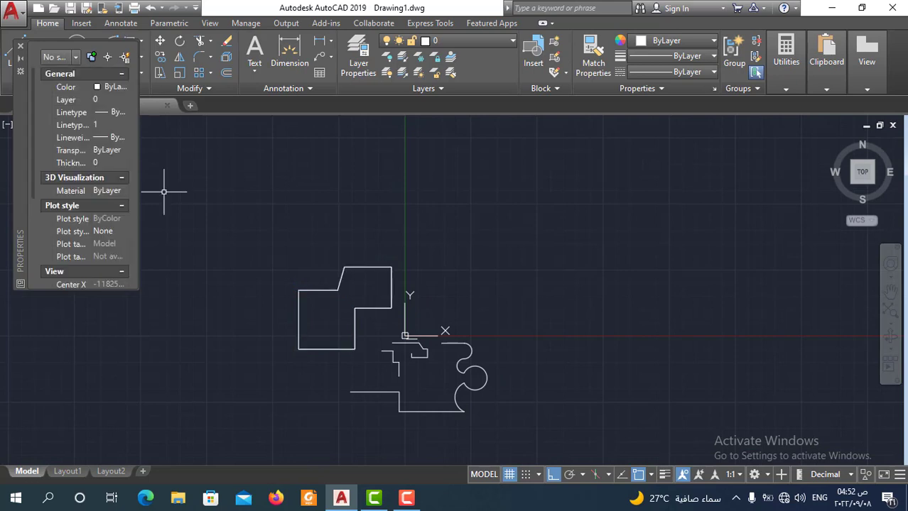
Draw a closed four-sided line outline right of the shapes, with a slightly slanted left side.
{"action": "left_click", "coordinate": [20, 46]}
{"action": "left_click", "coordinate": [15, 49]}
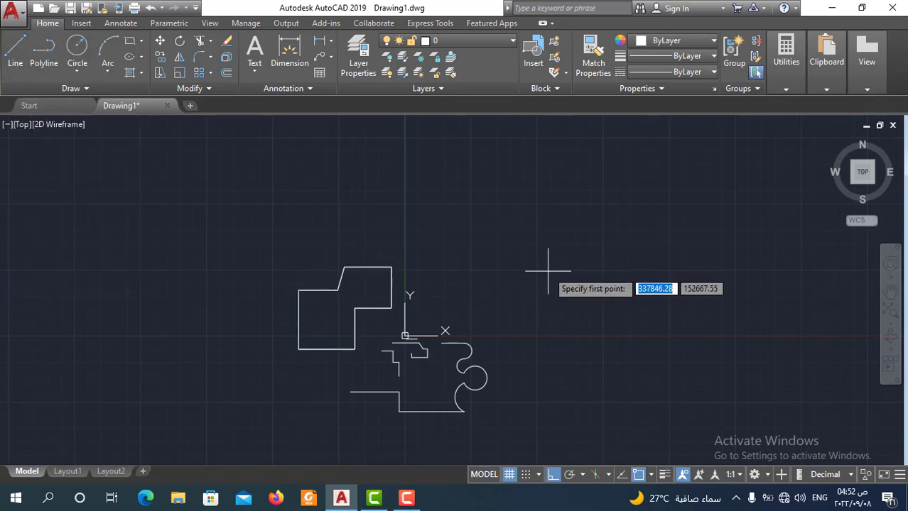
{"action": "left_click", "coordinate": [548, 271]}
{"action": "left_click", "coordinate": [625, 272]}
{"action": "left_click", "coordinate": [625, 363]}
{"action": "left_click", "coordinate": [543, 363]}
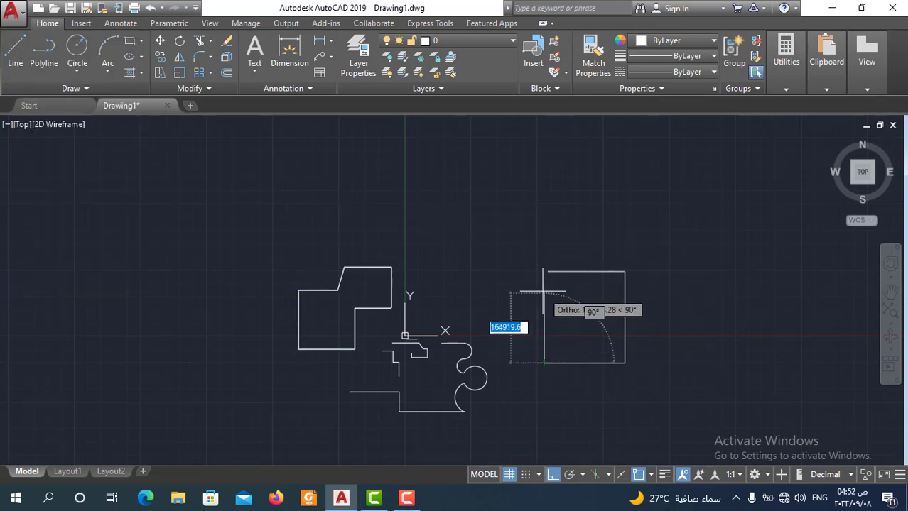
{"action": "left_click", "coordinate": [547, 271]}
{"action": "right_click", "coordinate": [547, 271]}
{"action": "left_click", "coordinate": [568, 279]}
Zoom around the new outline and begin selecting its top edge.
{"action": "scroll", "coordinate": [604, 302], "scroll_direction": "up", "scroll_amount": 4}
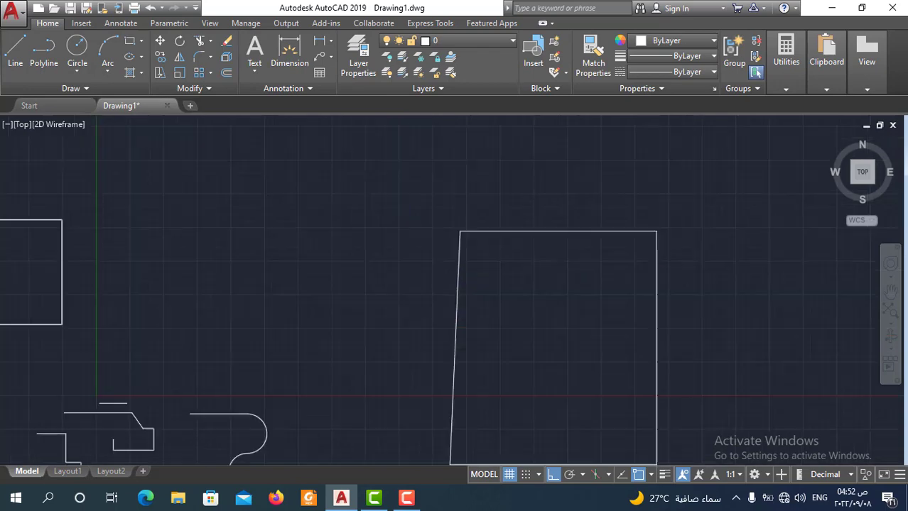
{"action": "scroll", "coordinate": [604, 298], "scroll_direction": "up", "scroll_amount": 2}
{"action": "scroll", "coordinate": [557, 206], "scroll_direction": "down", "scroll_amount": 2}
{"action": "scroll", "coordinate": [401, 313], "scroll_direction": "down", "scroll_amount": 2}
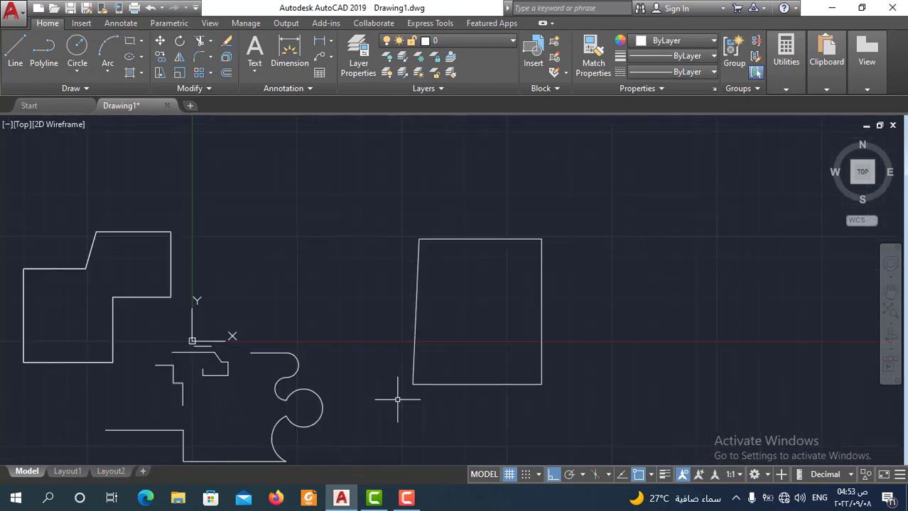
{"action": "scroll", "coordinate": [497, 288], "scroll_direction": "up", "scroll_amount": 4}
{"action": "left_click", "coordinate": [509, 159]}
Select the quadrilateral's top and right edges and start Offset with a distance of 1.
{"action": "left_click", "coordinate": [480, 209]}
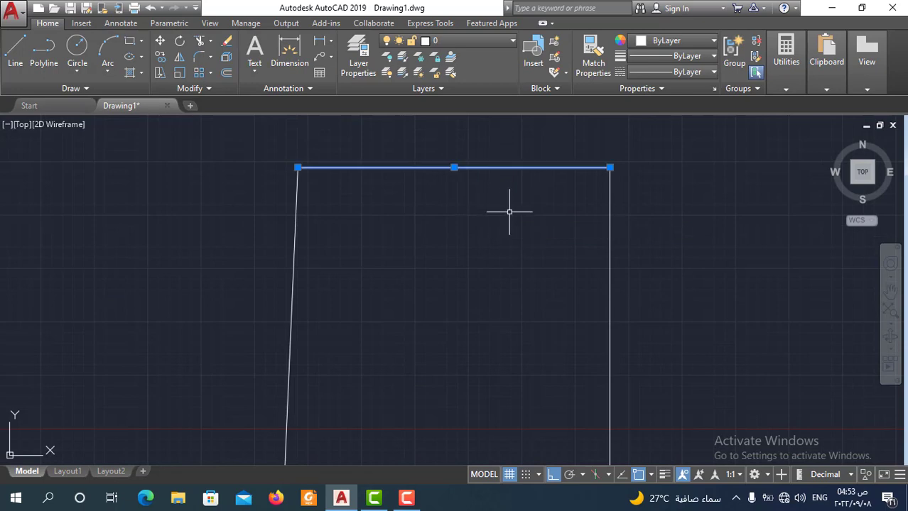
{"action": "left_click", "coordinate": [609, 256]}
{"action": "left_click", "coordinate": [740, 289]}
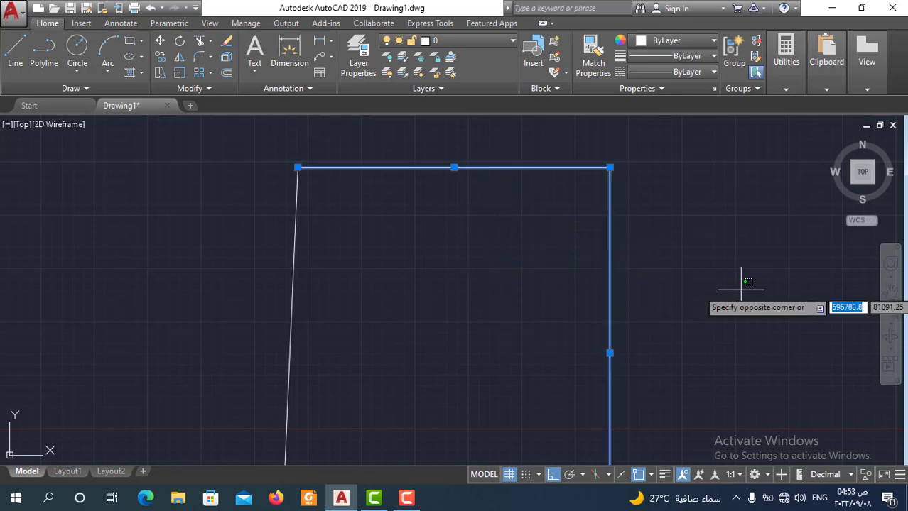
{"action": "left_click", "coordinate": [741, 289]}
{"action": "type", "text": "o"}
{"action": "key", "text": "Return"}
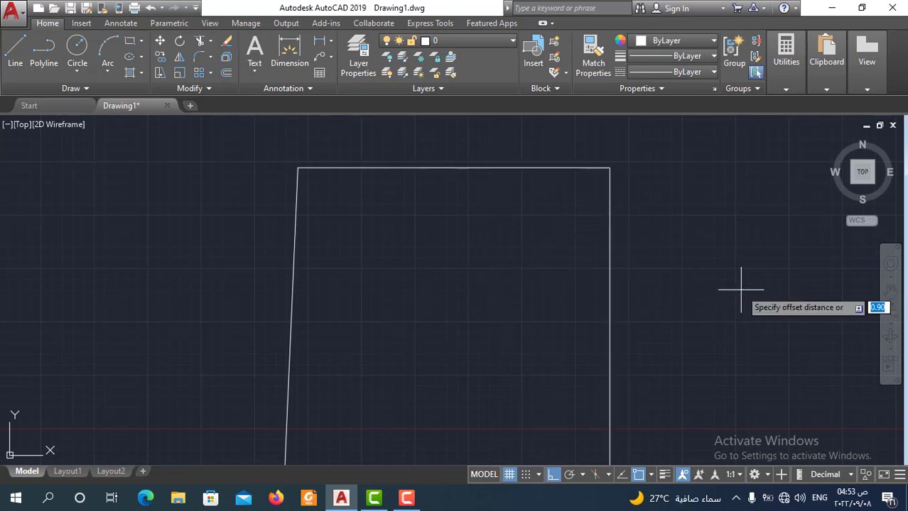
{"action": "key", "text": "Return"}
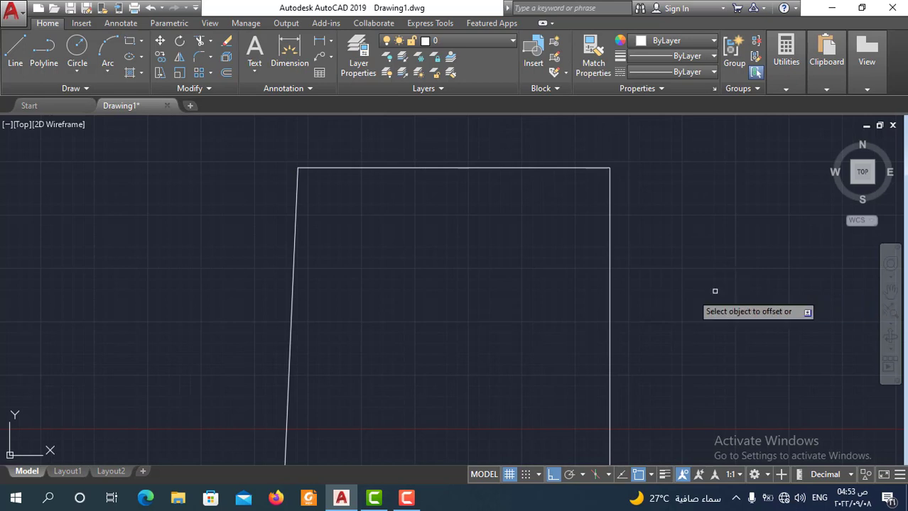
Offset the top edge downward and the right edge leftward inside the shape.
{"action": "scroll", "coordinate": [522, 172], "scroll_direction": "up", "scroll_amount": 2}
{"action": "left_click", "coordinate": [522, 162]}
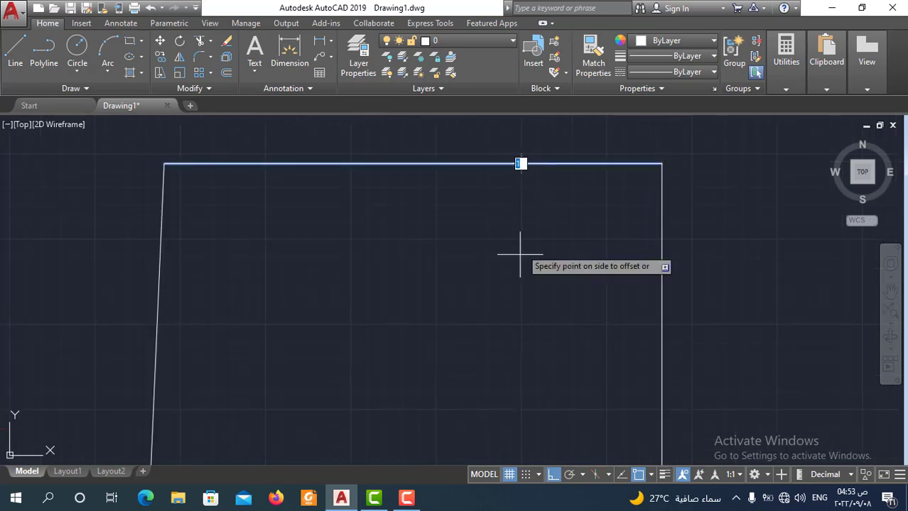
{"action": "left_click", "coordinate": [540, 248]}
{"action": "scroll", "coordinate": [663, 229], "scroll_direction": "up", "scroll_amount": 5}
{"action": "left_click", "coordinate": [670, 230]}
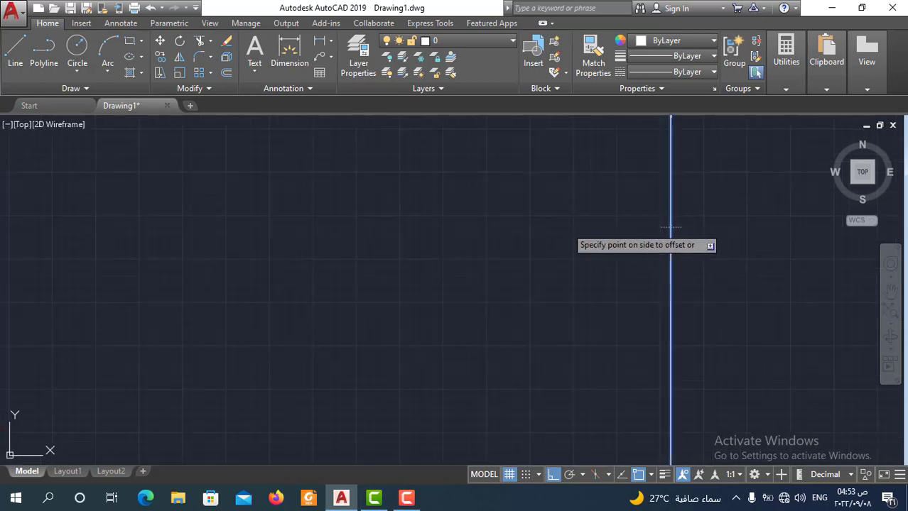
{"action": "left_click", "coordinate": [571, 227]}
Zoom in and out to inspect the offset edges of the quadrilateral.
{"action": "scroll", "coordinate": [579, 256], "scroll_direction": "down", "scroll_amount": 4}
{"action": "scroll", "coordinate": [600, 213], "scroll_direction": "up", "scroll_amount": 2}
{"action": "scroll", "coordinate": [435, 380], "scroll_direction": "up", "scroll_amount": 2}
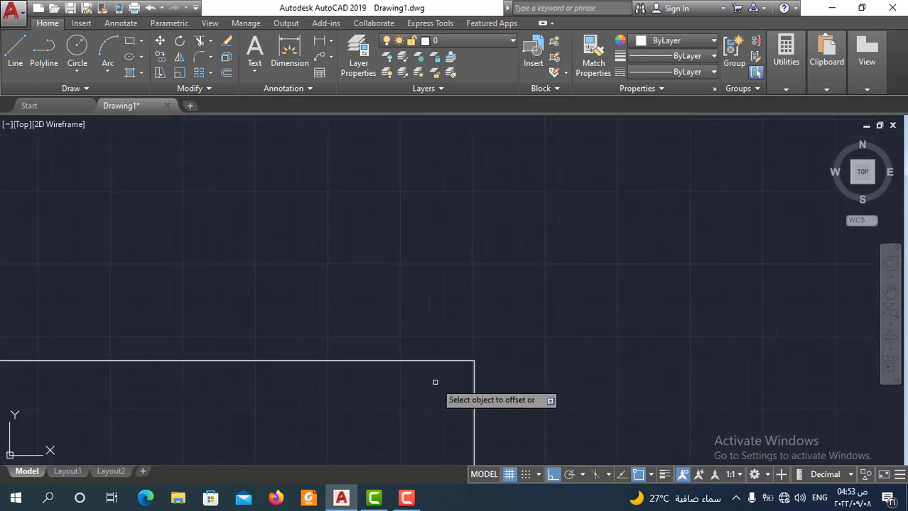
{"action": "scroll", "coordinate": [675, 234], "scroll_direction": "up", "scroll_amount": 5}
{"action": "scroll", "coordinate": [648, 136], "scroll_direction": "down", "scroll_amount": 3}
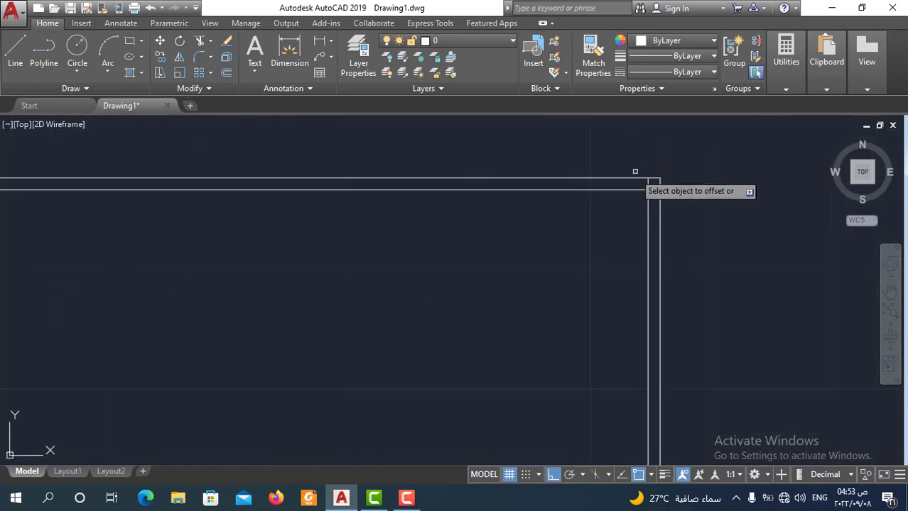
{"action": "scroll", "coordinate": [635, 172], "scroll_direction": "down", "scroll_amount": 2}
{"action": "scroll", "coordinate": [582, 192], "scroll_direction": "down", "scroll_amount": 2}
{"action": "scroll", "coordinate": [497, 298], "scroll_direction": "down", "scroll_amount": 2}
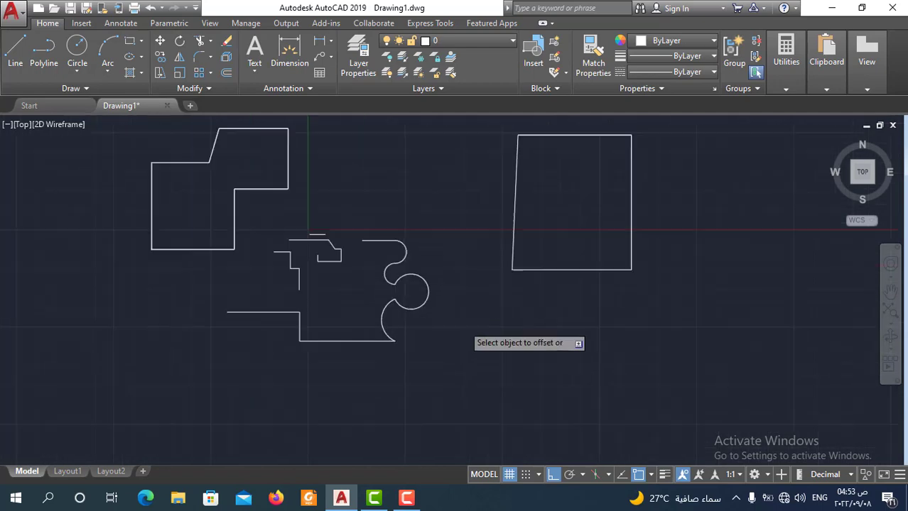
{"action": "scroll", "coordinate": [590, 197], "scroll_direction": "up", "scroll_amount": 4}
{"action": "scroll", "coordinate": [585, 193], "scroll_direction": "up", "scroll_amount": 3}
{"action": "scroll", "coordinate": [417, 227], "scroll_direction": "down", "scroll_amount": 2}
{"action": "scroll", "coordinate": [409, 170], "scroll_direction": "up", "scroll_amount": 2}
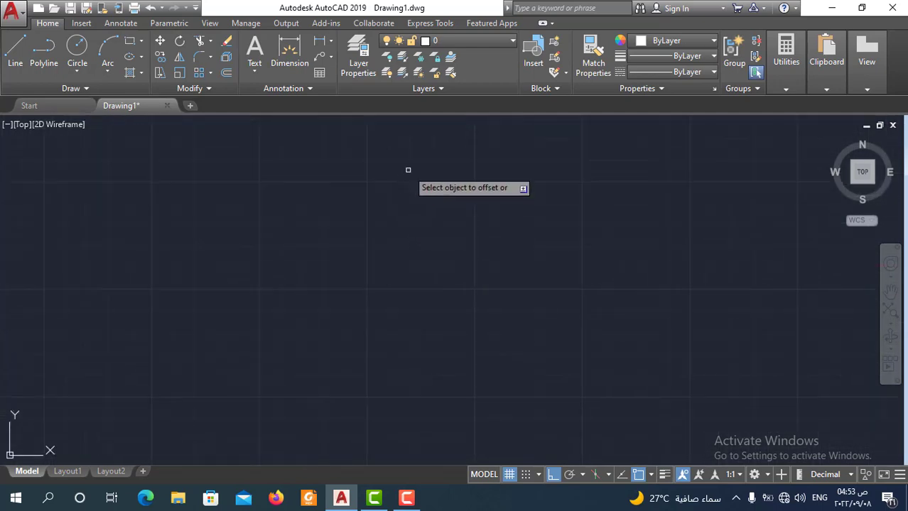
{"action": "scroll", "coordinate": [414, 223], "scroll_direction": "down", "scroll_amount": 2}
{"action": "scroll", "coordinate": [419, 272], "scroll_direction": "down", "scroll_amount": 1}
{"action": "scroll", "coordinate": [418, 281], "scroll_direction": "down", "scroll_amount": 5}
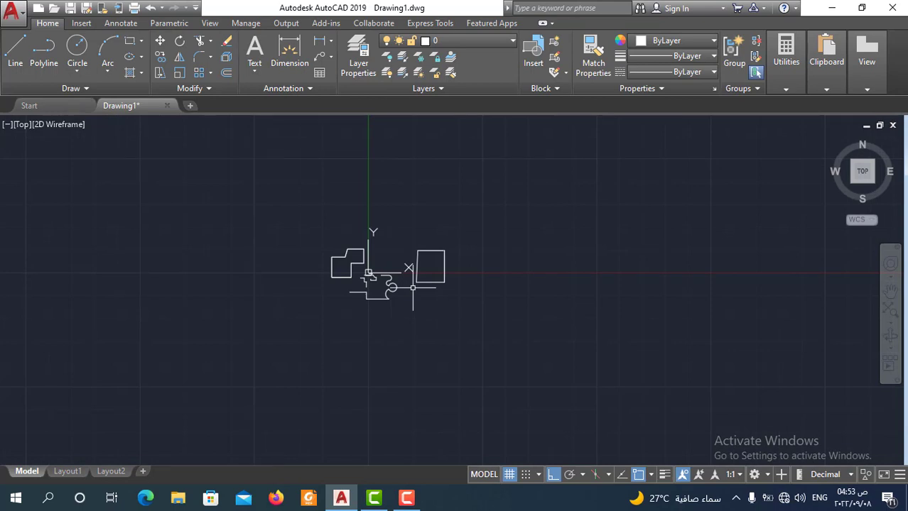
{"action": "scroll", "coordinate": [412, 288], "scroll_direction": "up", "scroll_amount": 4}
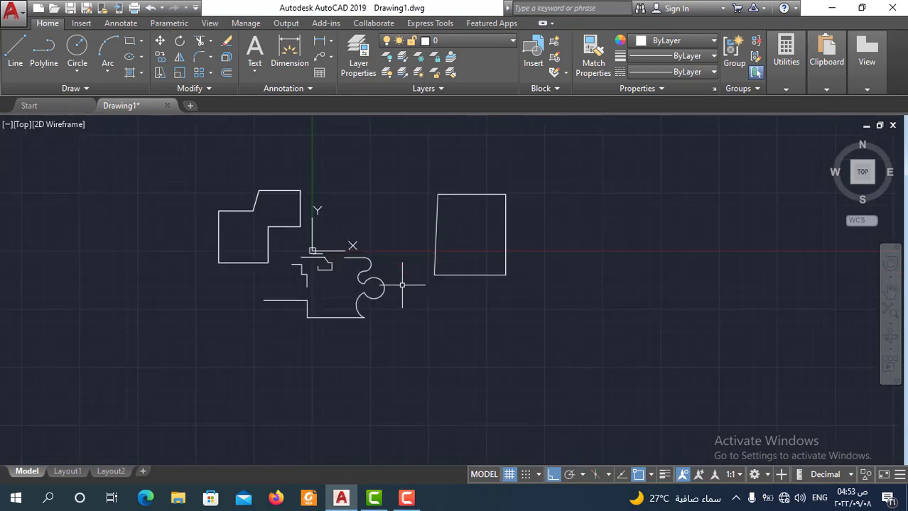